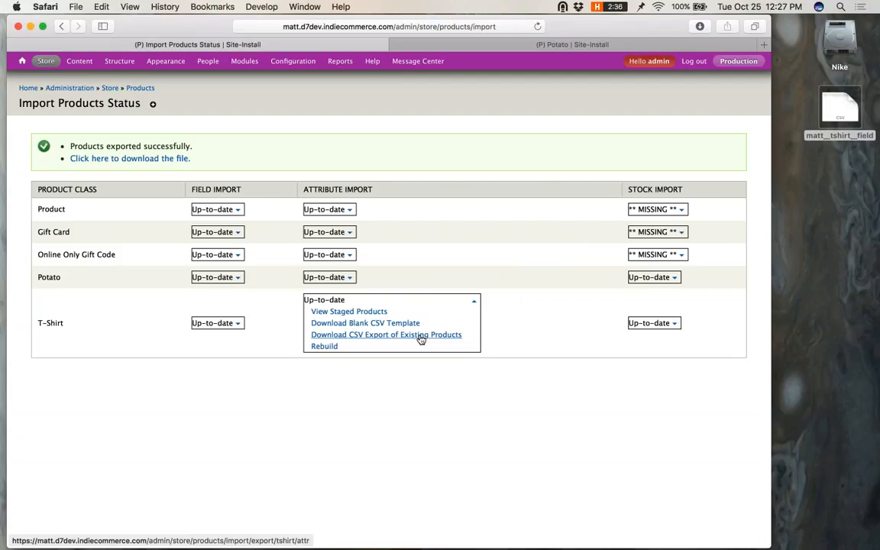
Step: Export the existing T-Shirt products' attributes as CSV, download the file and open matt__tshirt__attr.csv in Numbers
left_click(420, 336)
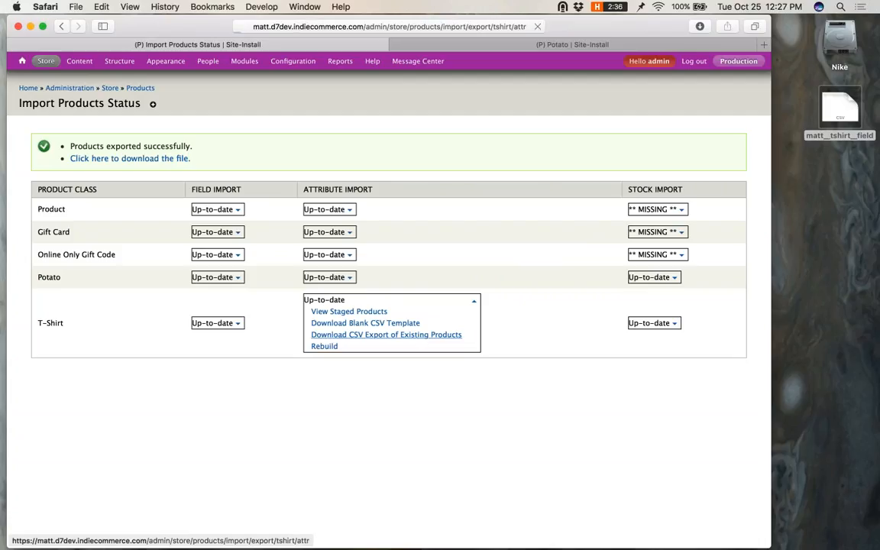
left_click(183, 158)
mouse_move(592, 547)
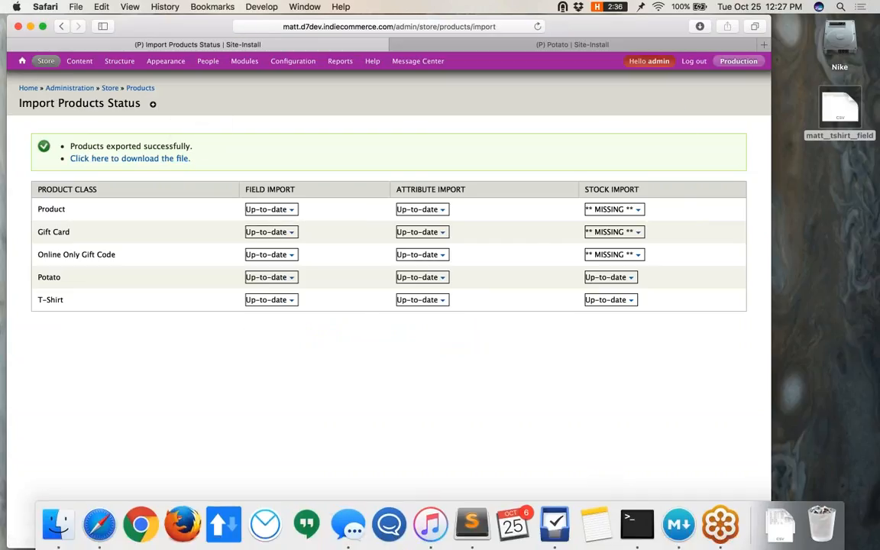
left_click(779, 523)
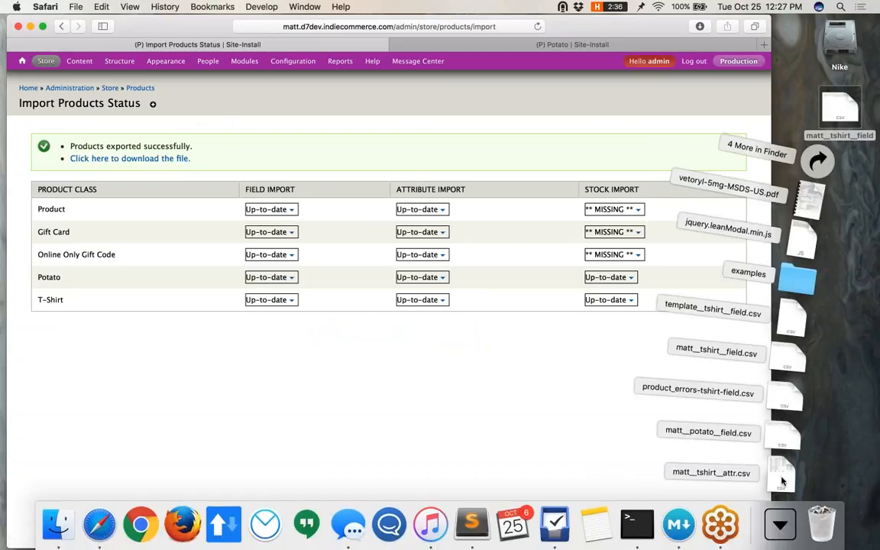
left_click(781, 479)
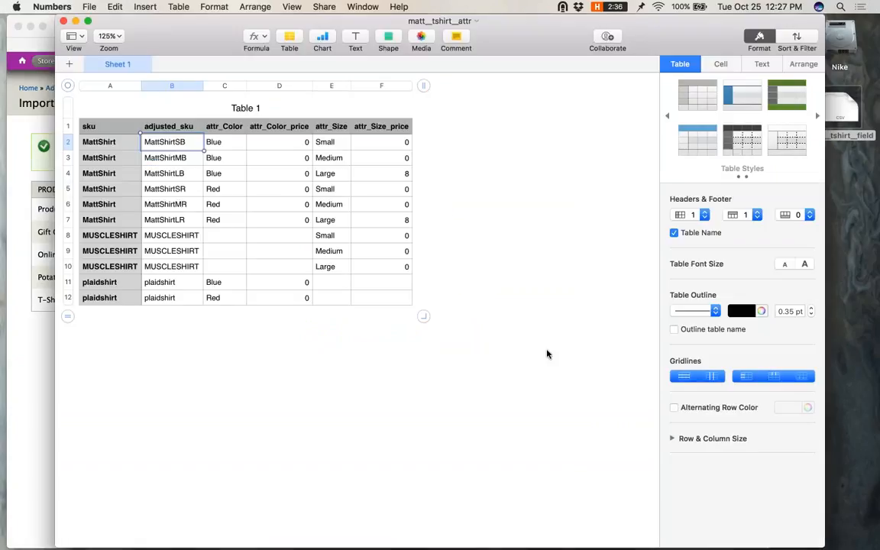
Step: Examine the sku and adjusted_sku columns, comparing the MattShirt rows with the MUSCLESHIRT rows
left_click(109, 128)
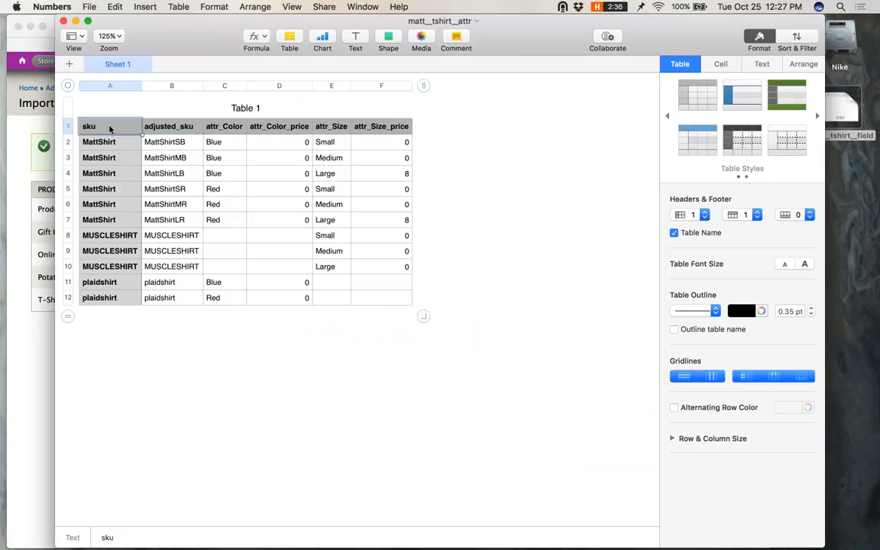
key("Down")
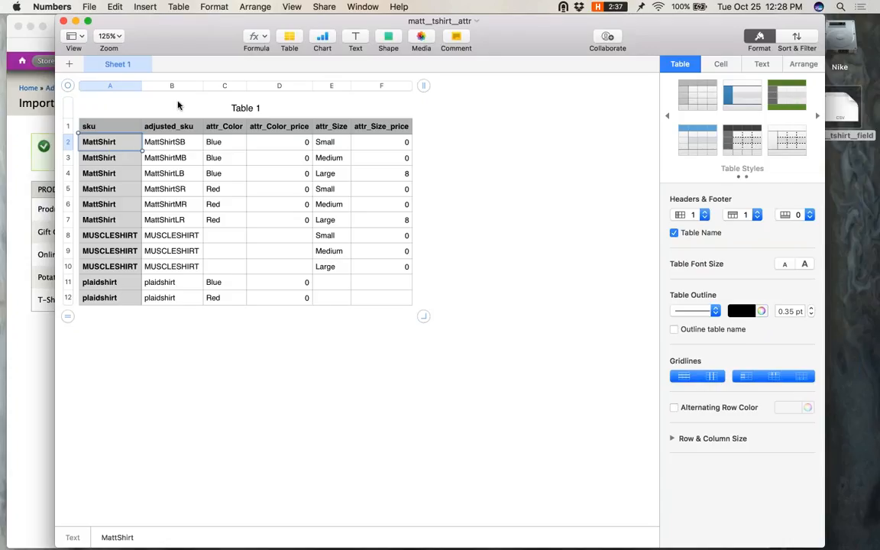
left_click(166, 141)
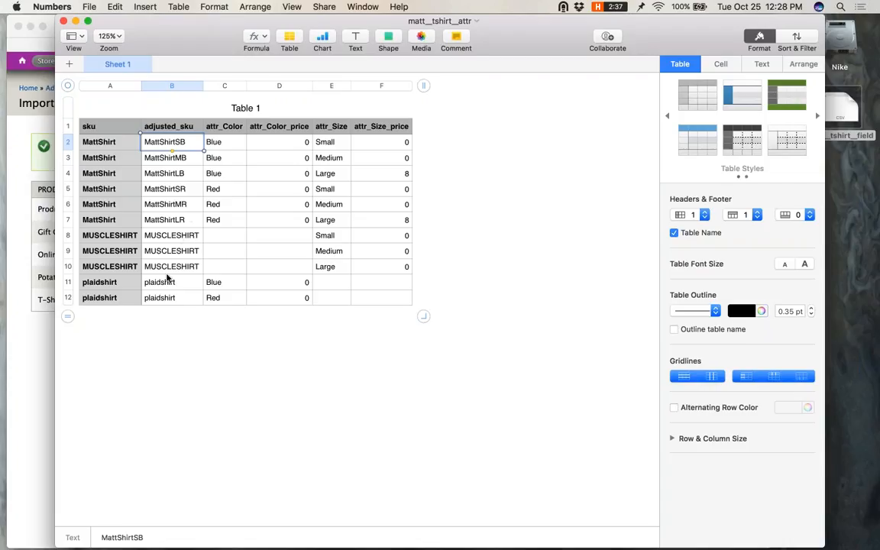
left_click(159, 234)
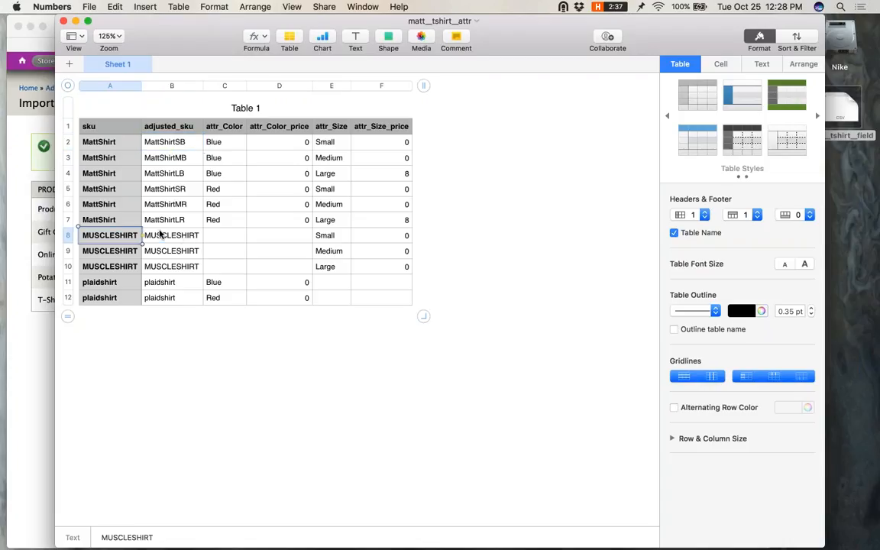
left_click(169, 249)
left_click(178, 265)
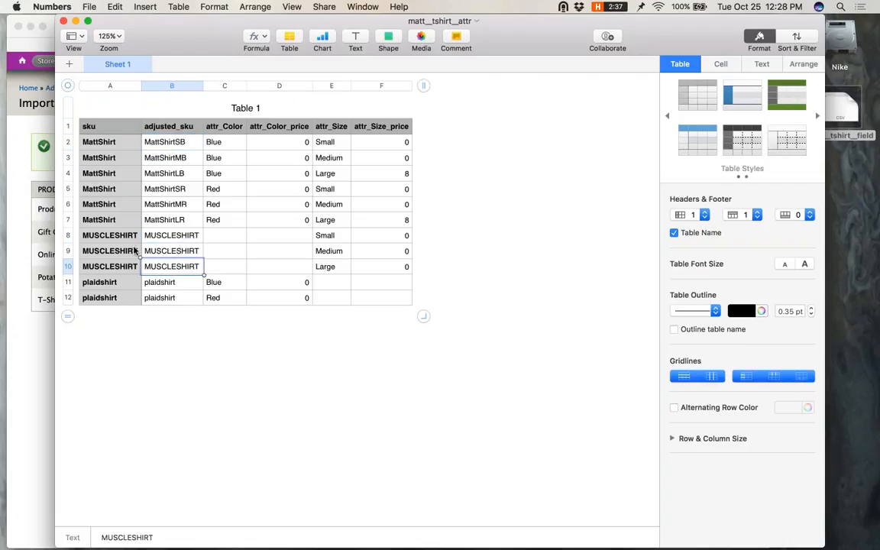
left_click(135, 251)
left_click(160, 235)
left_click(169, 250)
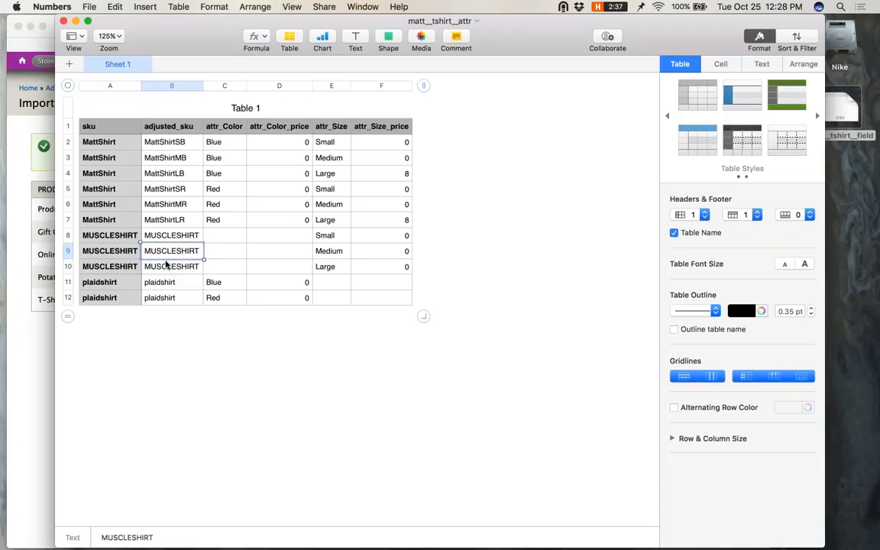
left_click(175, 265)
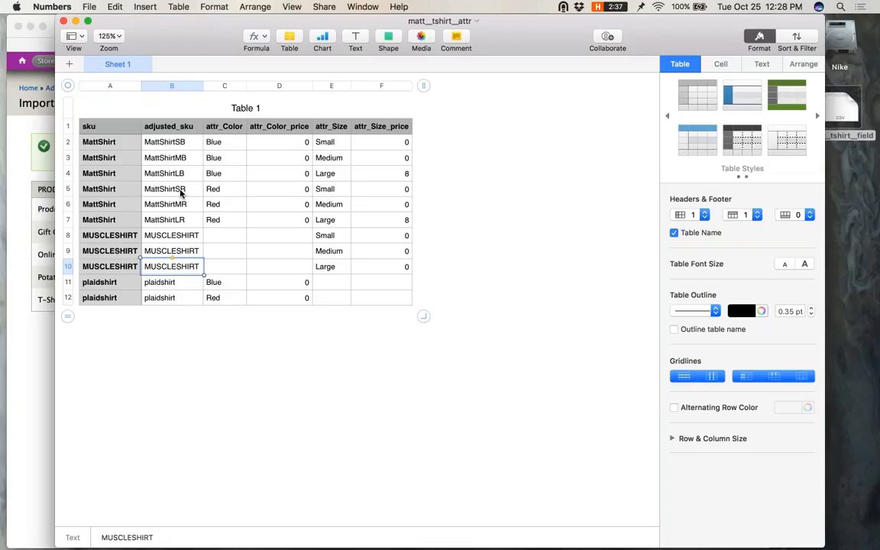
left_click(180, 145)
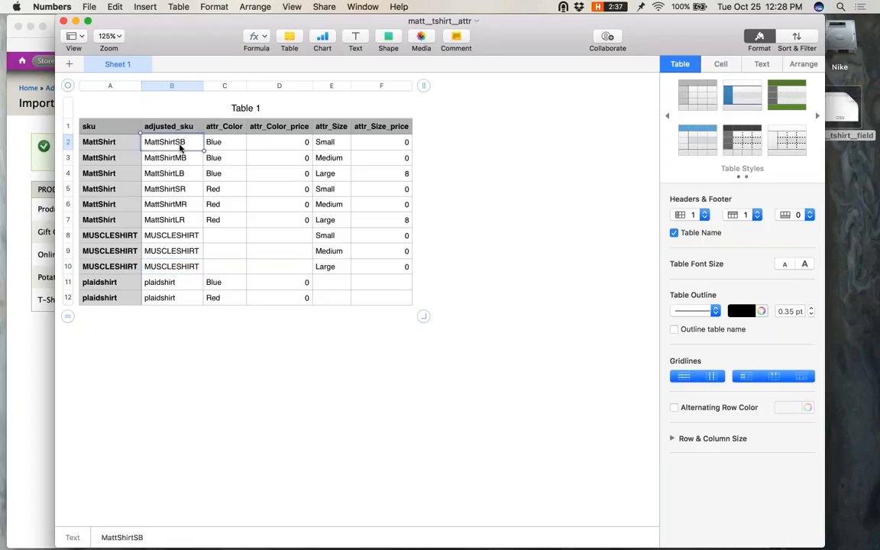
Step: Set the adjusted_sku of the Small MUSCLESHIRT row to MuscleShirt-S
left_click(130, 241)
left_click(177, 239)
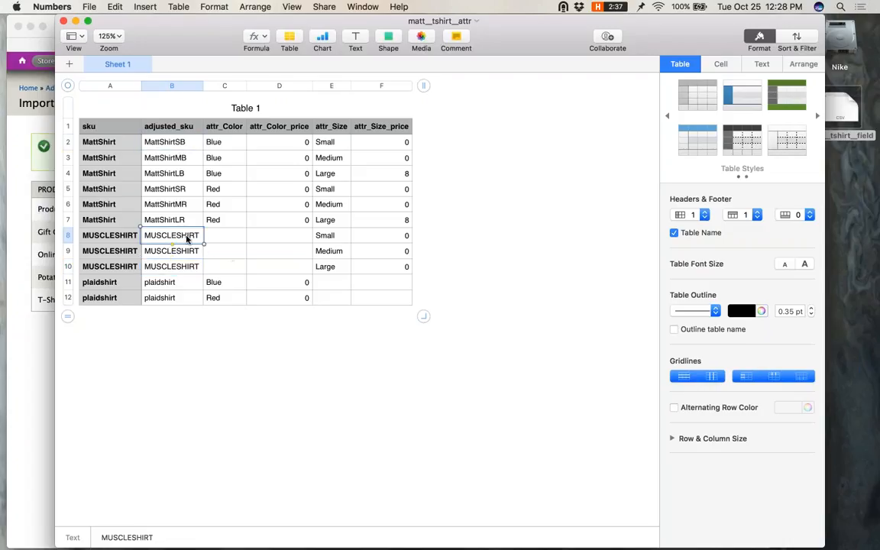
type("MSU")
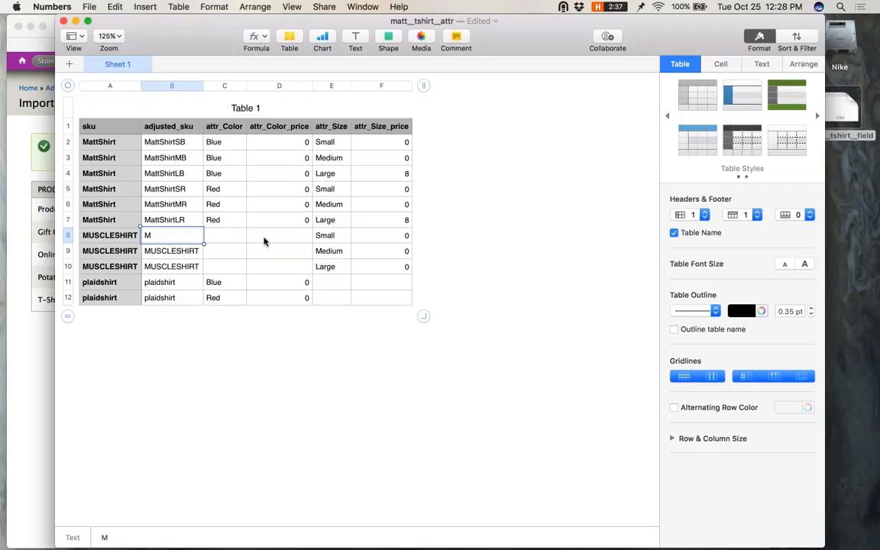
key("BackSpace")
key("BackSpace")
type("uS")
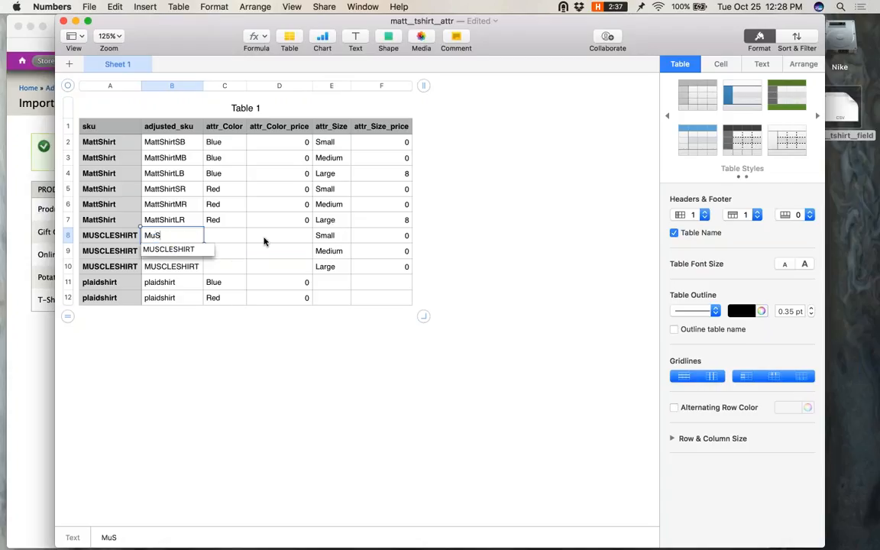
key("BackSpace")
key("BackSpace")
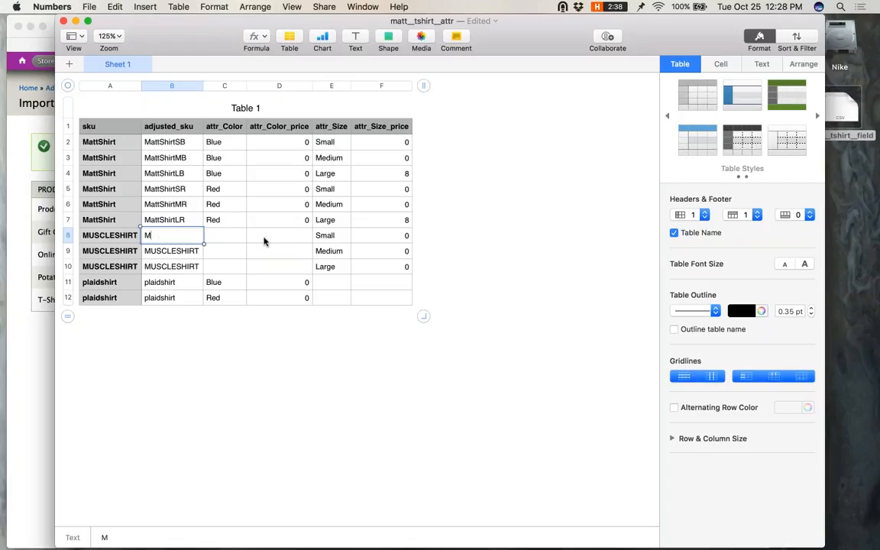
type("uscleShirt-S")
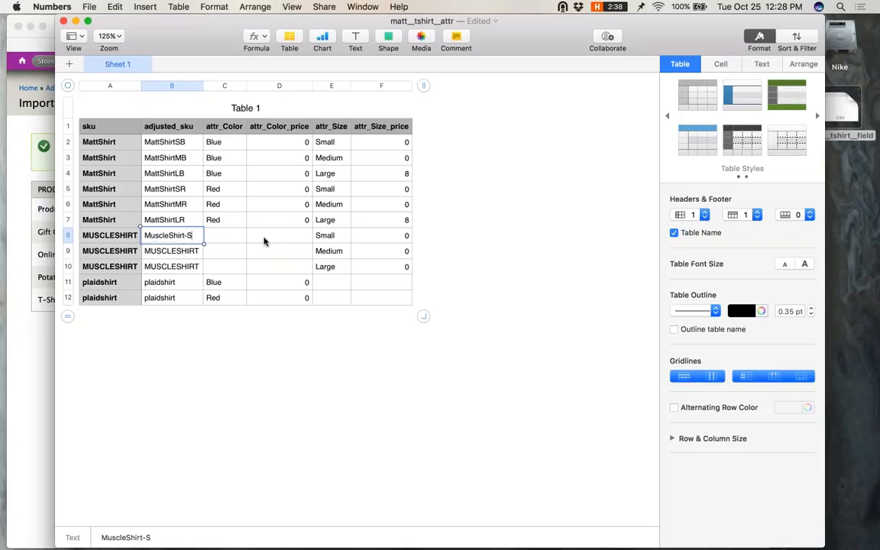
key("Return")
Step: Copy the adjusted SKU MuscleShirt-S into the Medium and Large MUSCLESHIRT rows
key("Up")
key("super+c")
key("Down")
key("super+v")
key("Down")
key("super+v")
key("Up")
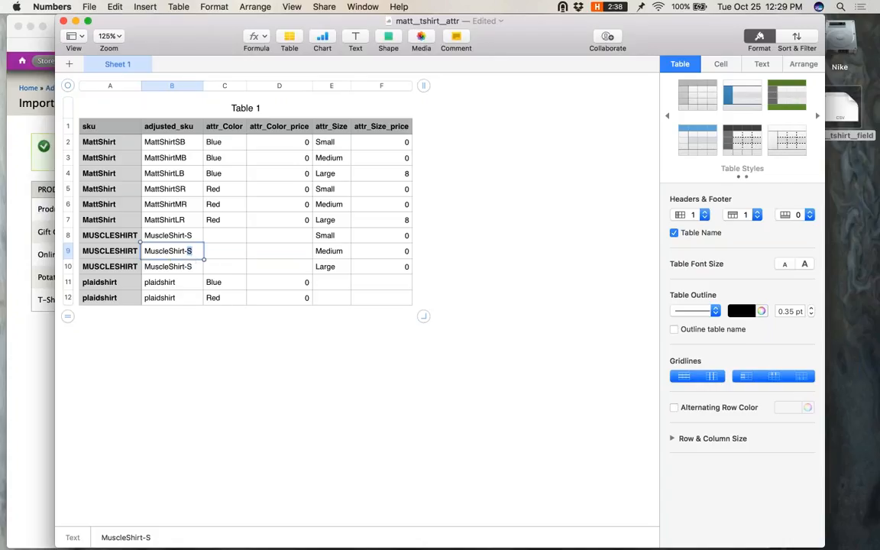
Step: Change the adjusted_sku of the Medium MUSCLESHIRT row to MuscleShirt-M
double_click(200, 251)
left_click(200, 252)
key("BackSpace")
type("M")
key("Return")
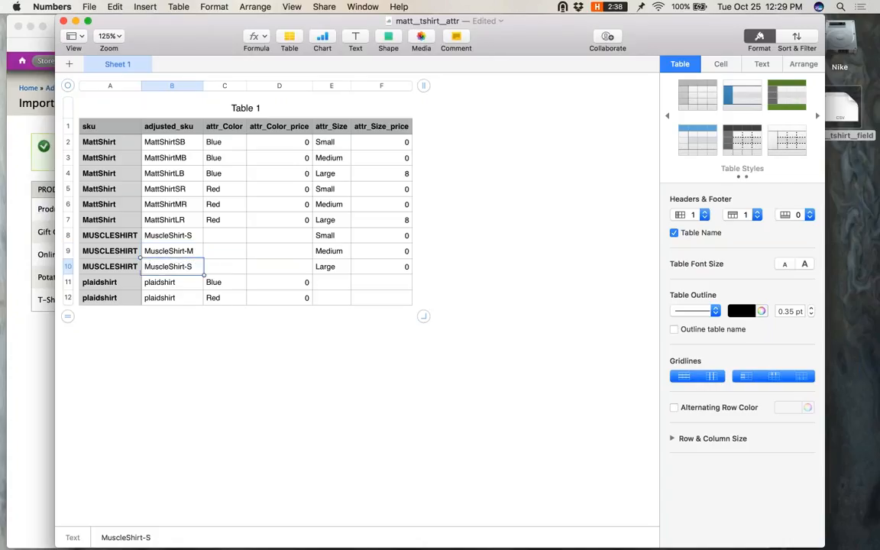
Step: Change the adjusted_sku of the Large MUSCLESHIRT row to MuscleShirt-L
double_click(195, 265)
left_click(195, 265)
key("shift+Left")
type("L")
key("Return")
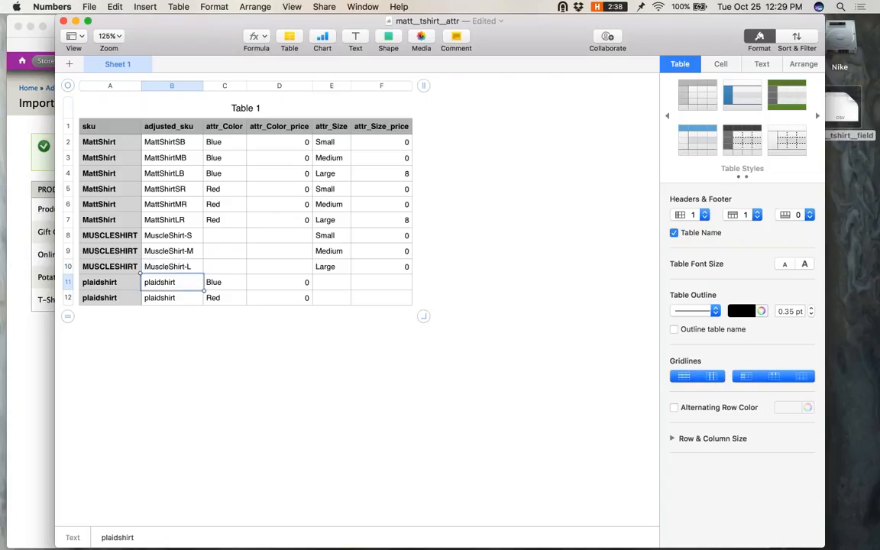
Step: Review the edited MUSCLESHIRT adjusted SKUs and examine the color, size and attribute price columns
left_click(189, 253)
key("Up")
key("Down")
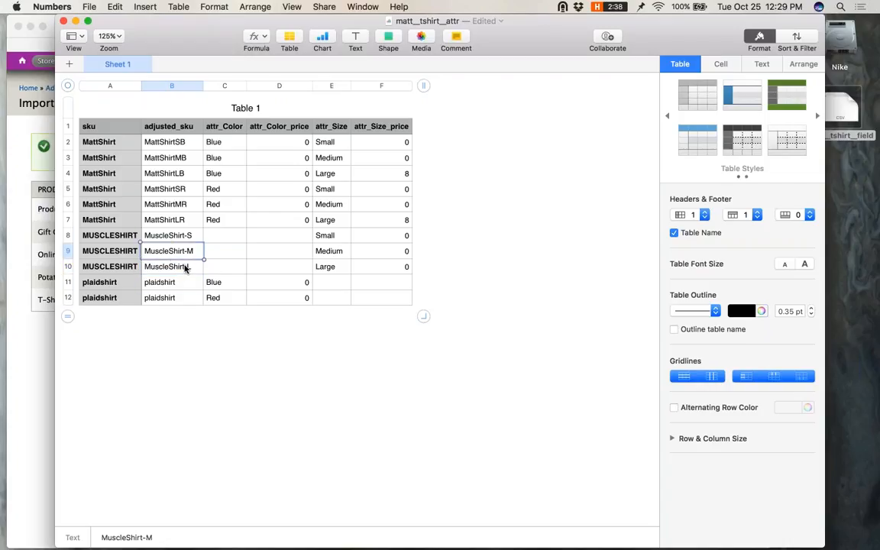
key("Down")
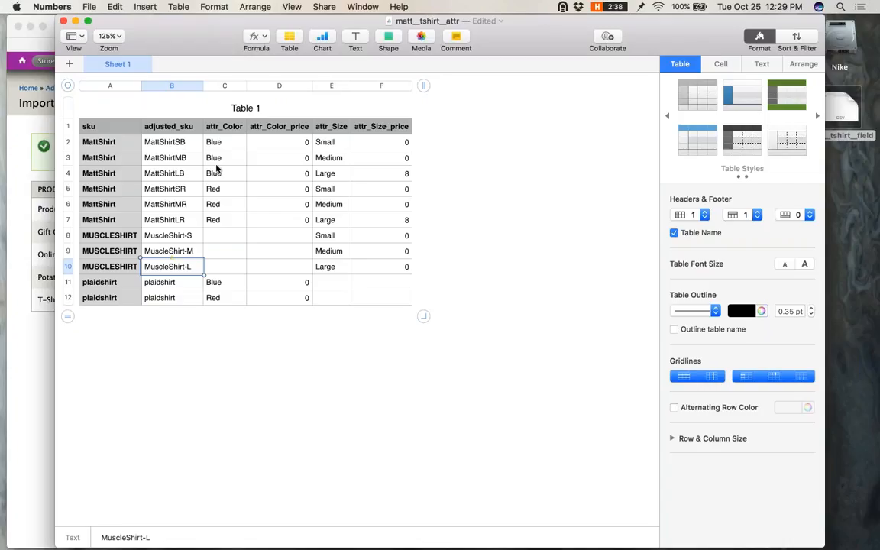
left_click(327, 221)
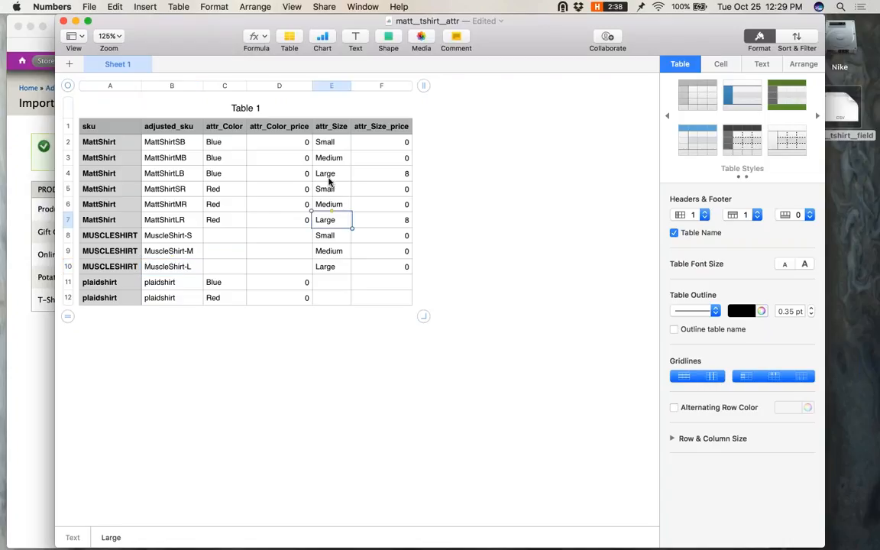
double_click(229, 145)
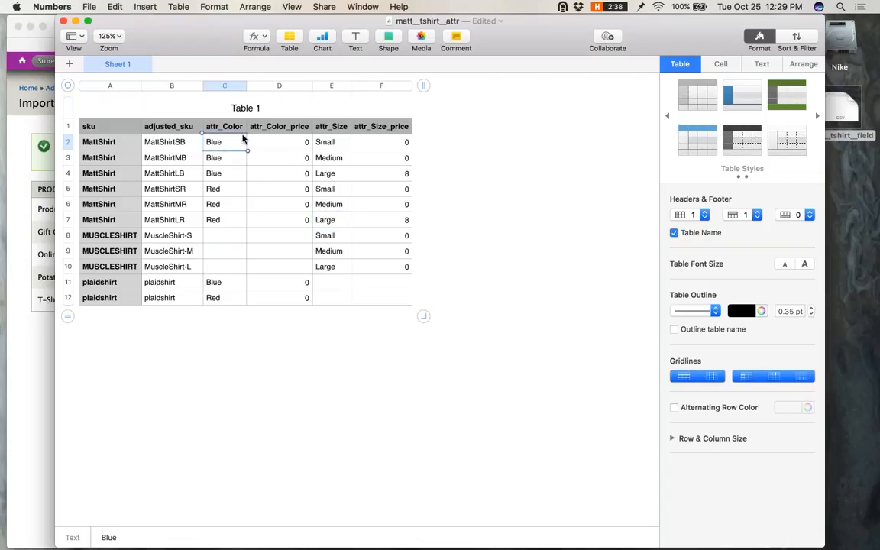
key("Left")
key("Left")
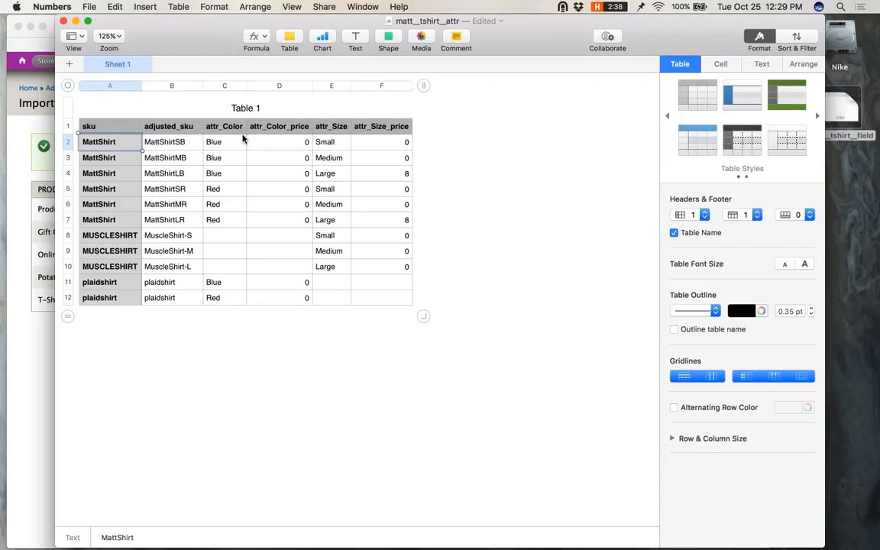
left_click(242, 139)
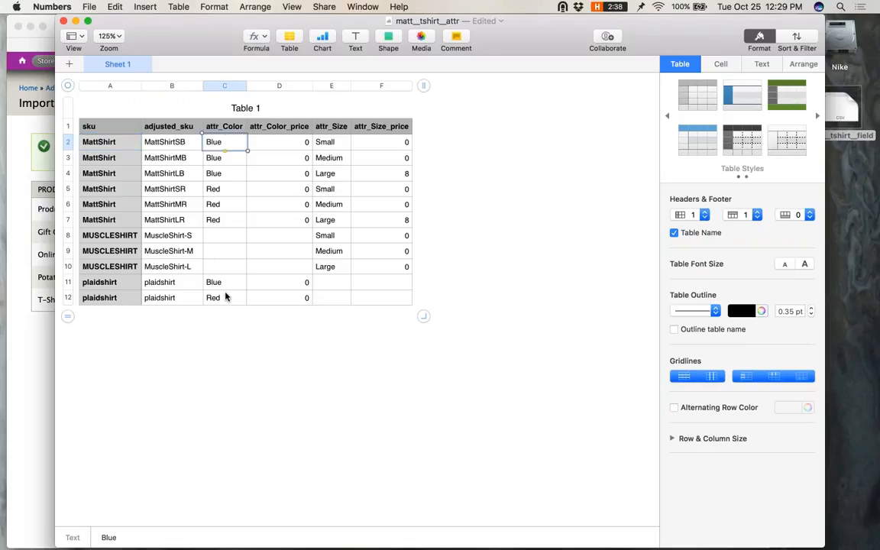
left_click(279, 85)
left_click(341, 87)
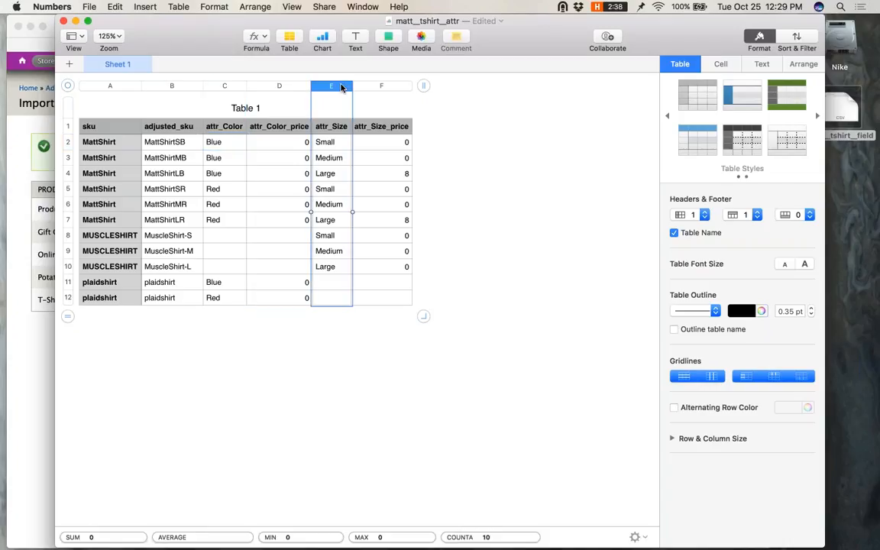
key("Right")
left_click(223, 86)
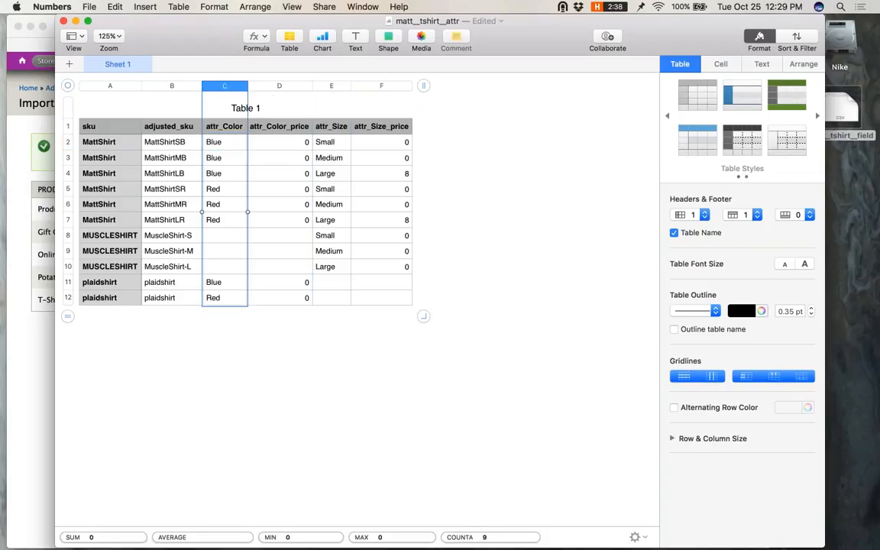
left_click(261, 203)
left_click(222, 176)
left_click(298, 144)
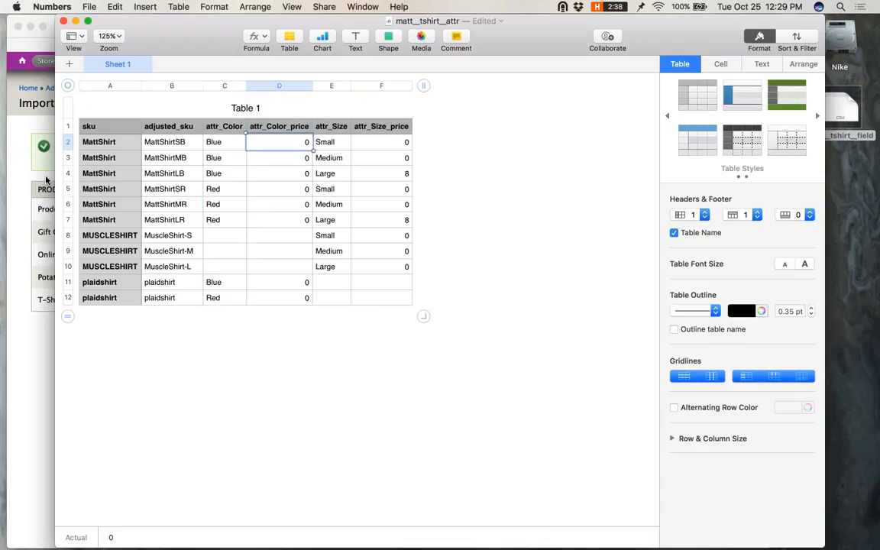
Step: View the import status page in Safari, then return to Numbers and examine the attr_Color heading and its first value
left_click(46, 179)
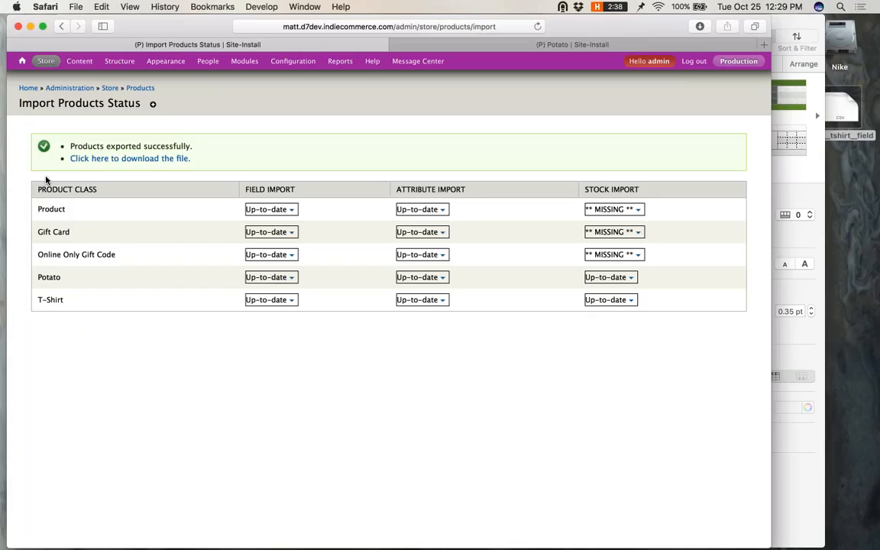
key("super+Tab")
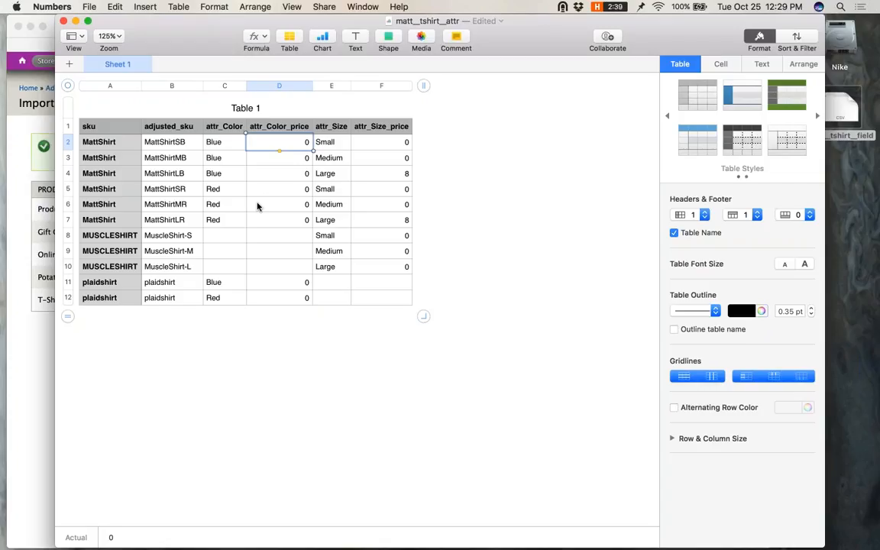
key("Left")
key("Down")
key("Up")
key("Up")
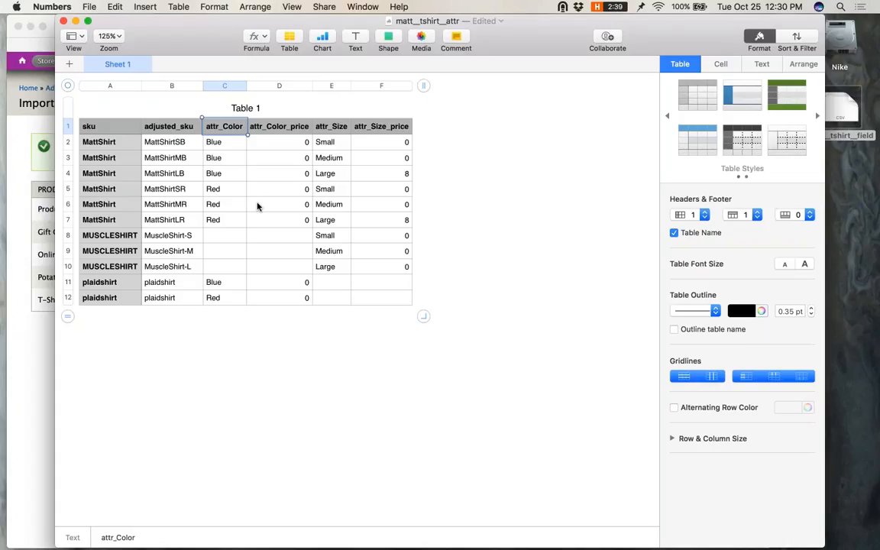
key("Down")
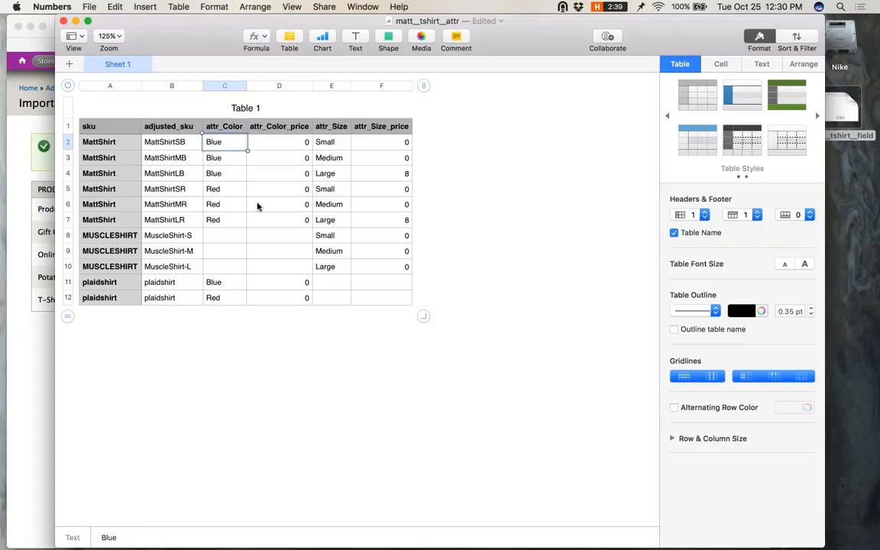
key("Up")
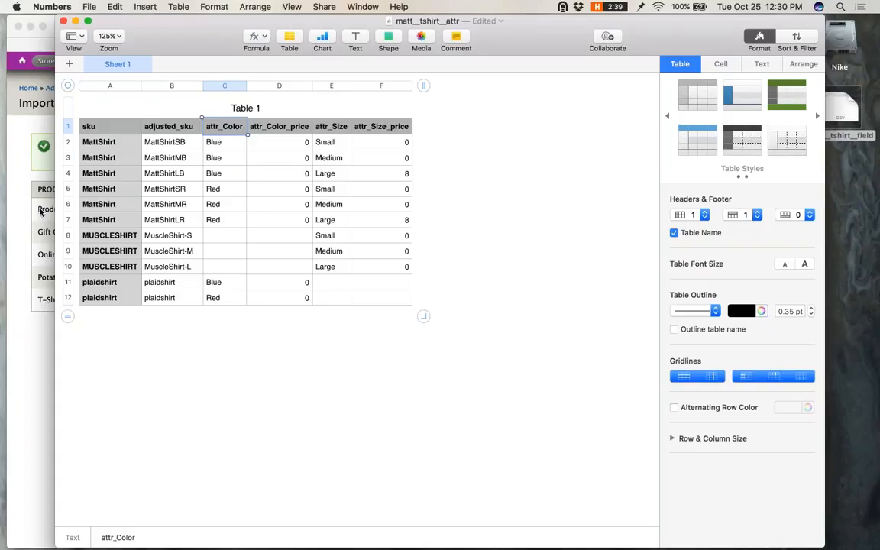
Step: Open the store's product Attributes list in Safari and examine the Color and Size entries
left_click(30, 182)
mouse_move(52, 105)
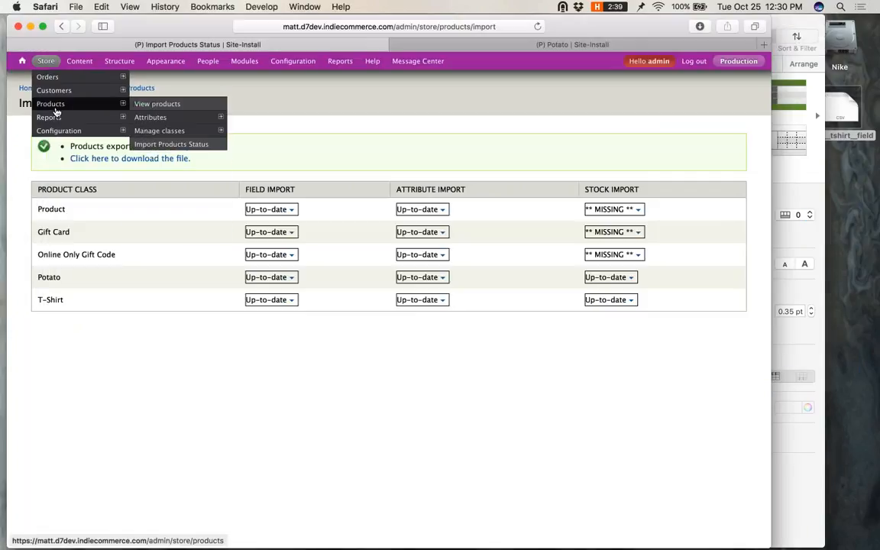
left_click(151, 116)
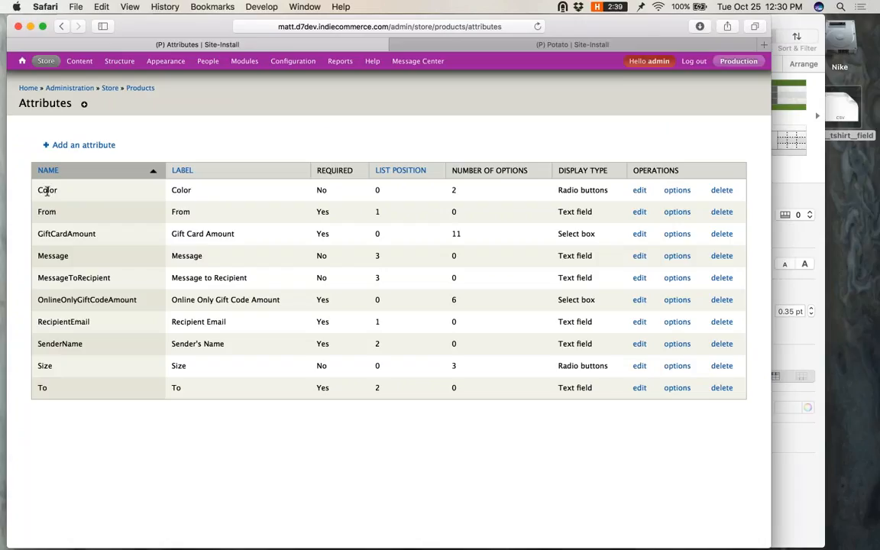
triple_click(48, 192)
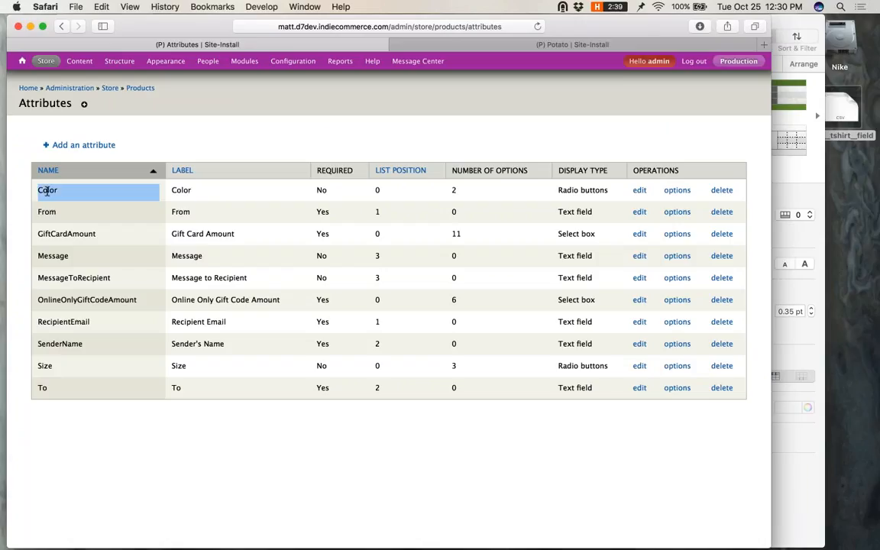
left_click_drag(48, 191, 544, 214)
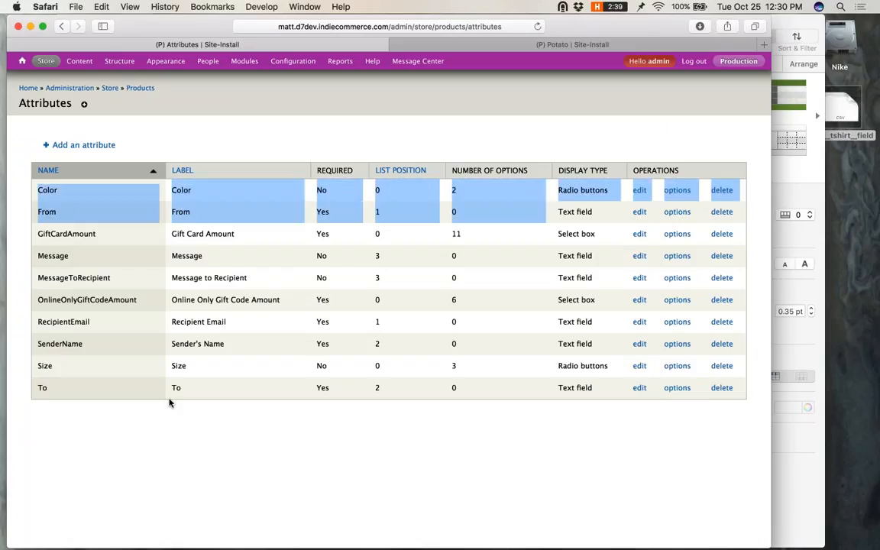
left_click_drag(38, 365, 613, 365)
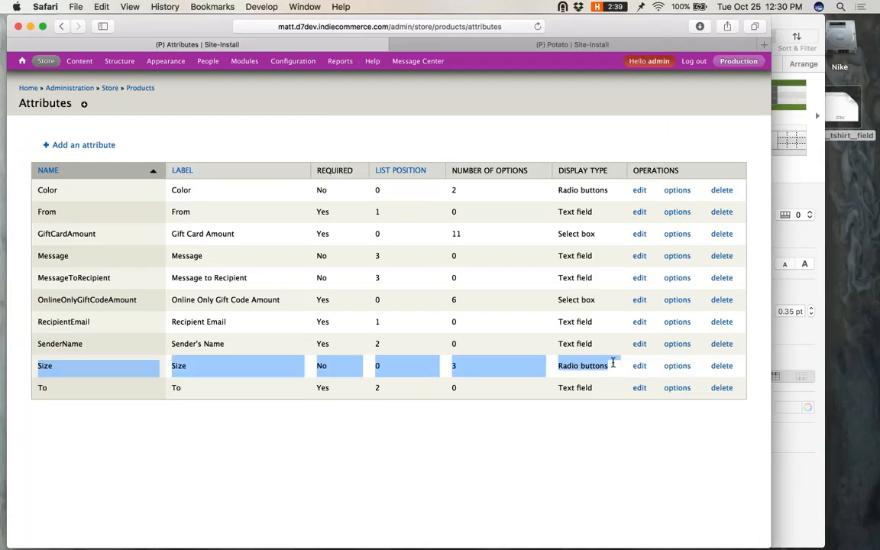
left_click(342, 145)
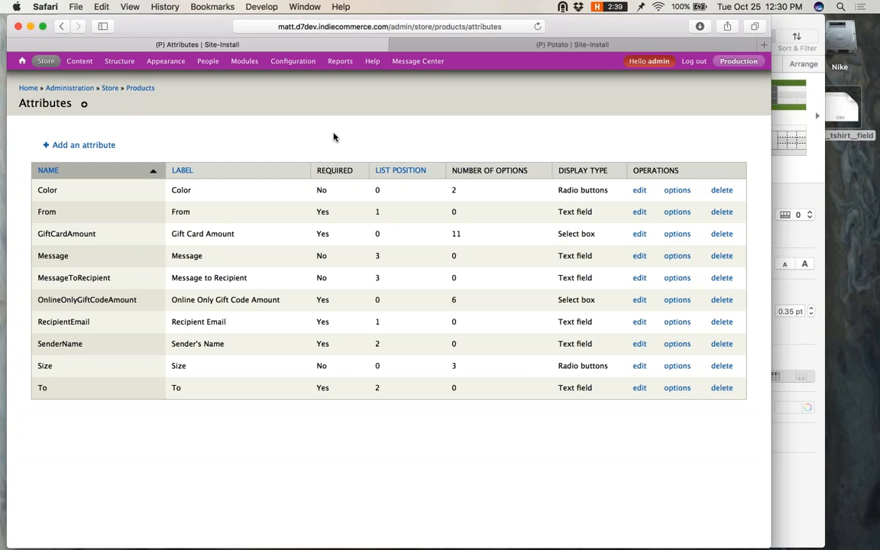
Step: Return to the spreadsheet in Numbers and examine the attr_Color heading and its first value
key("ctrl+Up")
left_click(586, 388)
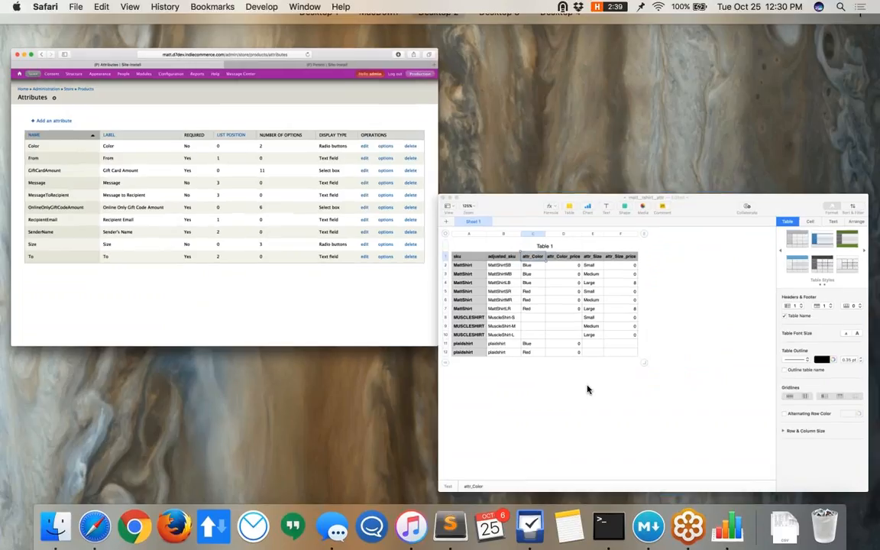
left_click(228, 148)
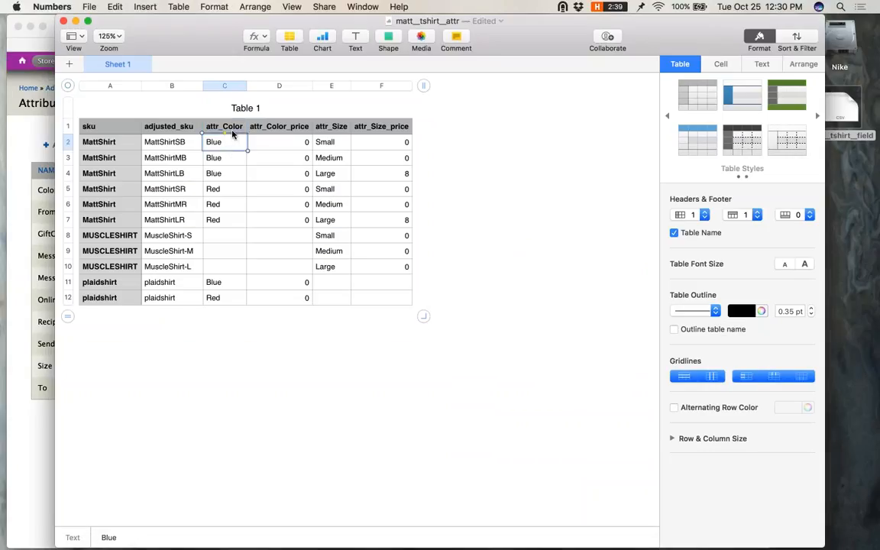
left_click(233, 131)
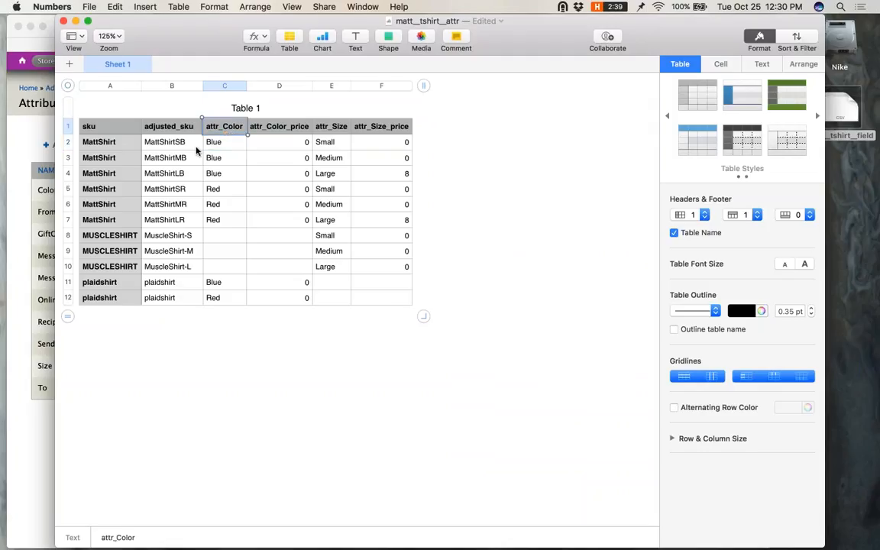
Step: In Safari, view the options defined for the Color attribute and those defined for the Size attribute
left_click(18, 234)
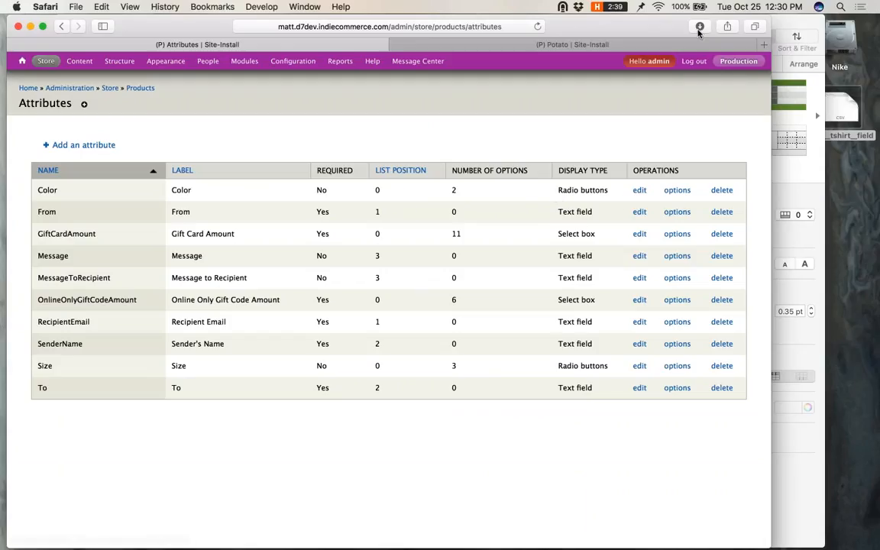
left_click(677, 190)
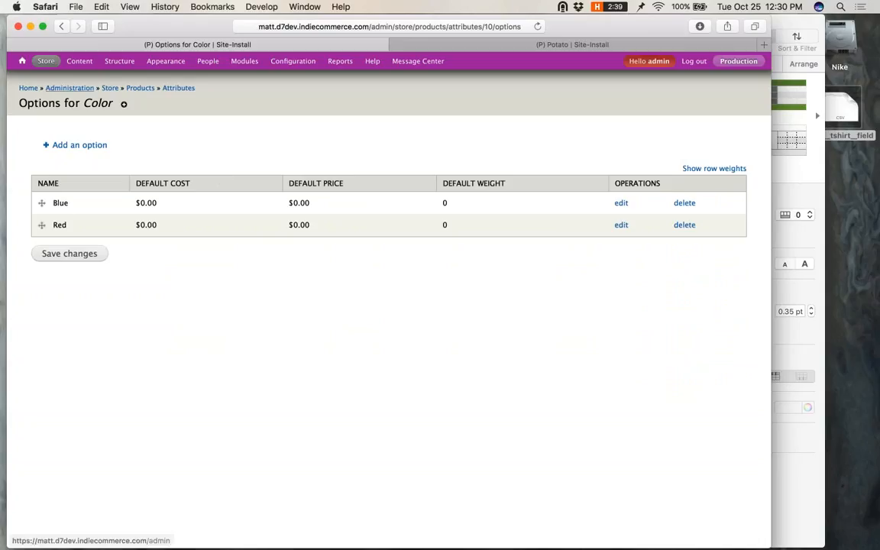
left_click(64, 26)
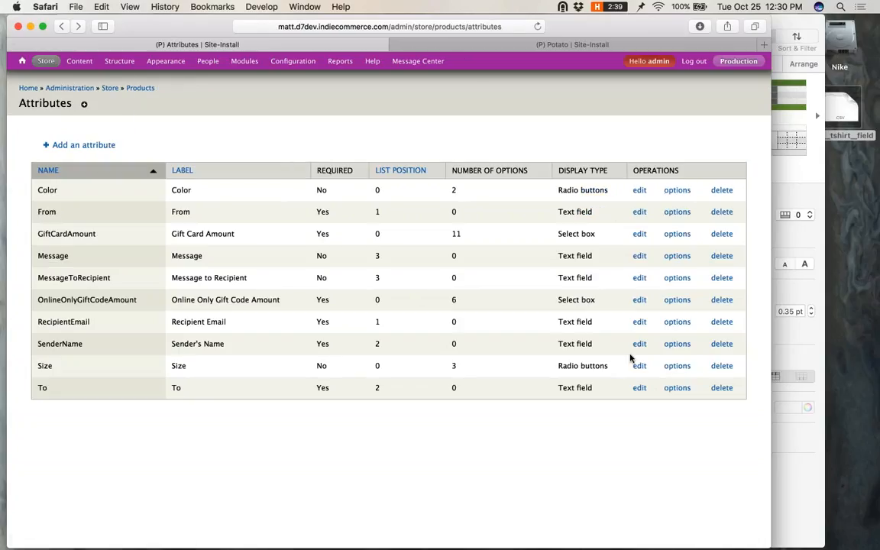
left_click(677, 365)
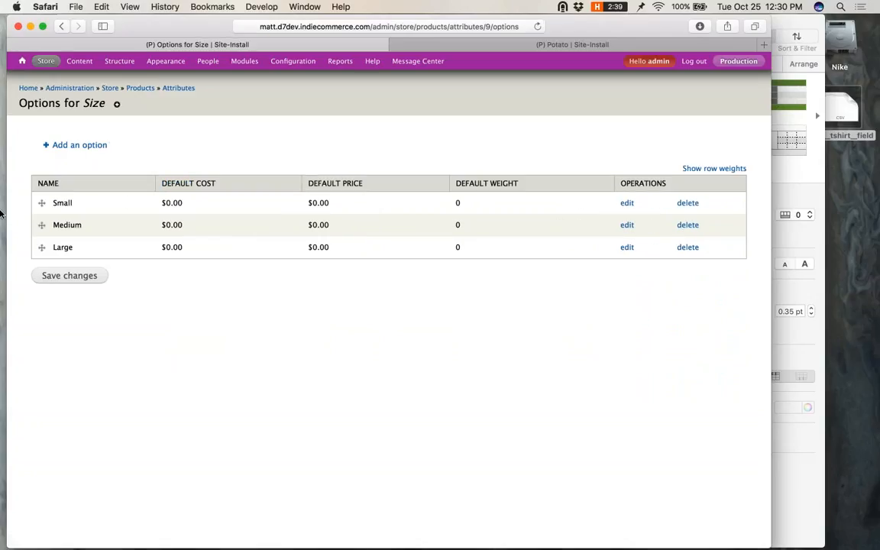
Step: Switch back to Numbers and change the attr_Color of the MattShirtLB row to Green
left_click(786, 23)
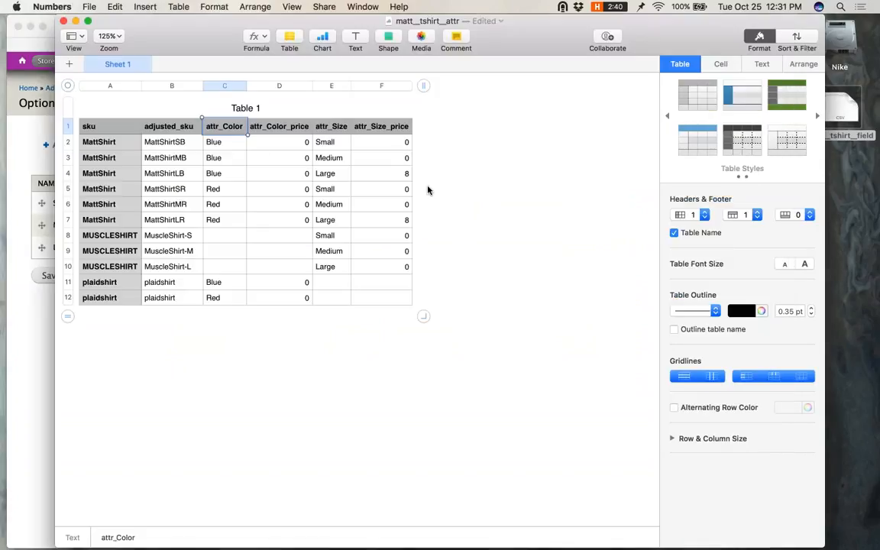
key("Down")
key("Down")
key("Down")
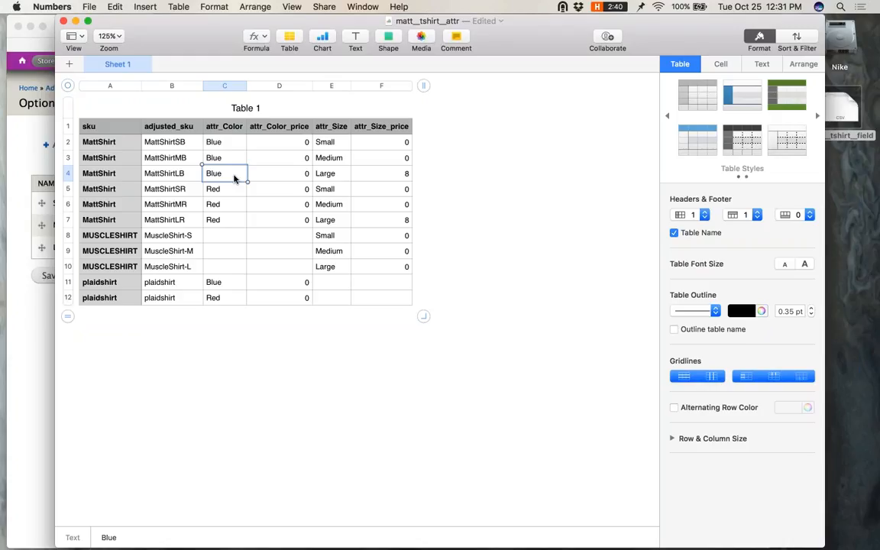
type("Green")
key("Return")
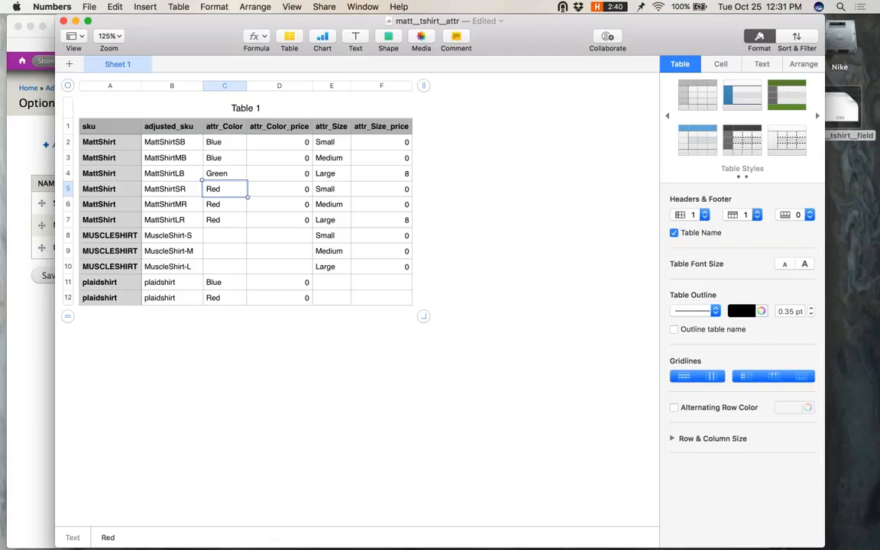
Step: Review the attr_Color values of the MattShirt rows
key("Down")
key("Down")
key("Up")
key("Up")
key("Up")
key("Up")
key("Up")
key("Right")
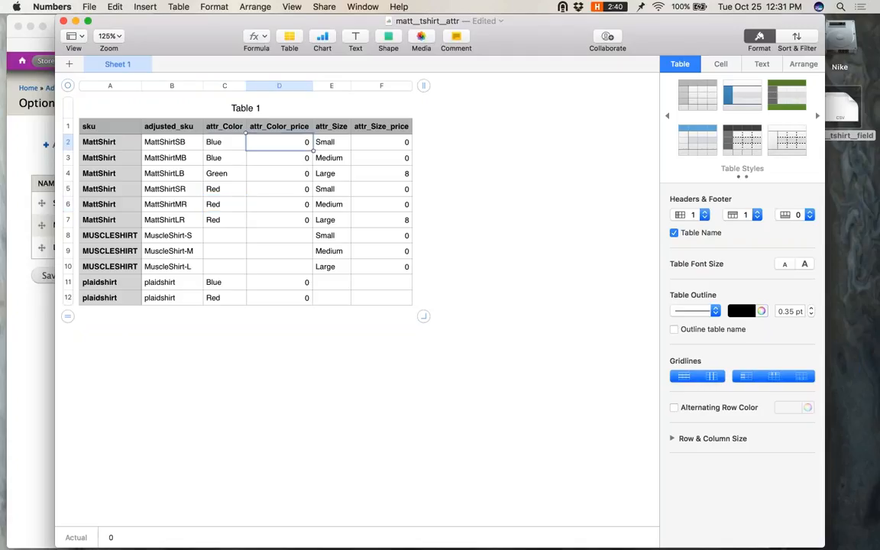
key("Left")
key("Down")
key("Down")
key("Down")
key("Down")
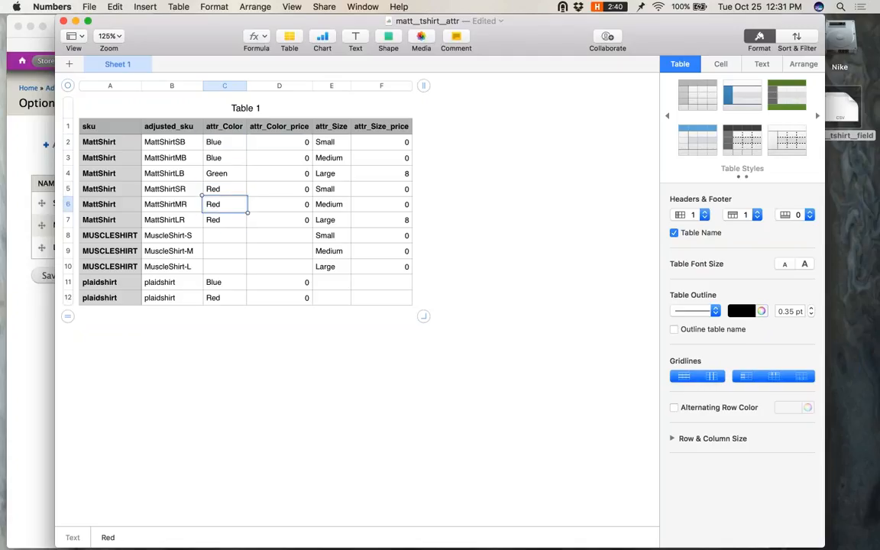
Step: Examine the attr_Color_price values of the MattShirt rows
key("Up")
key("Up")
key("Up")
key("Up")
key("Up")
key("Right")
key("Down")
key("Down")
key("Down")
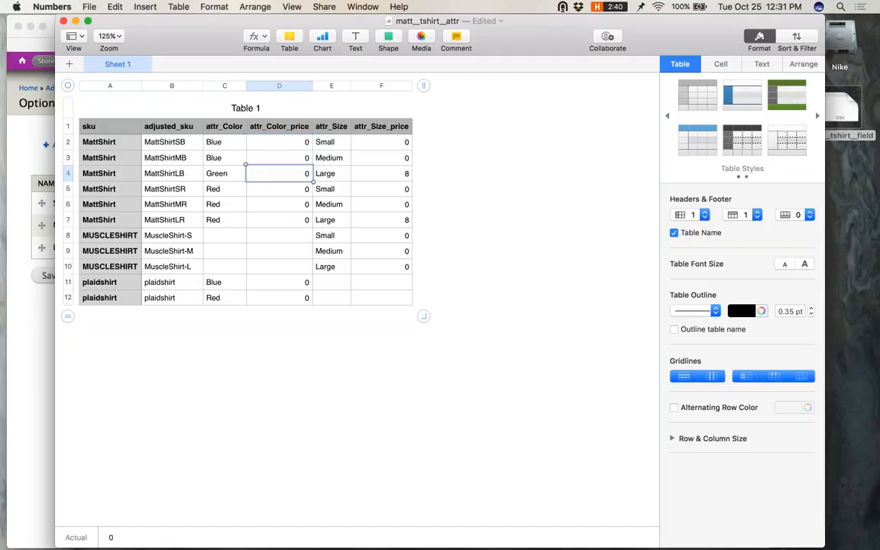
key("Down")
key("Down")
key("Up")
key("Up")
key("Up")
key("Up")
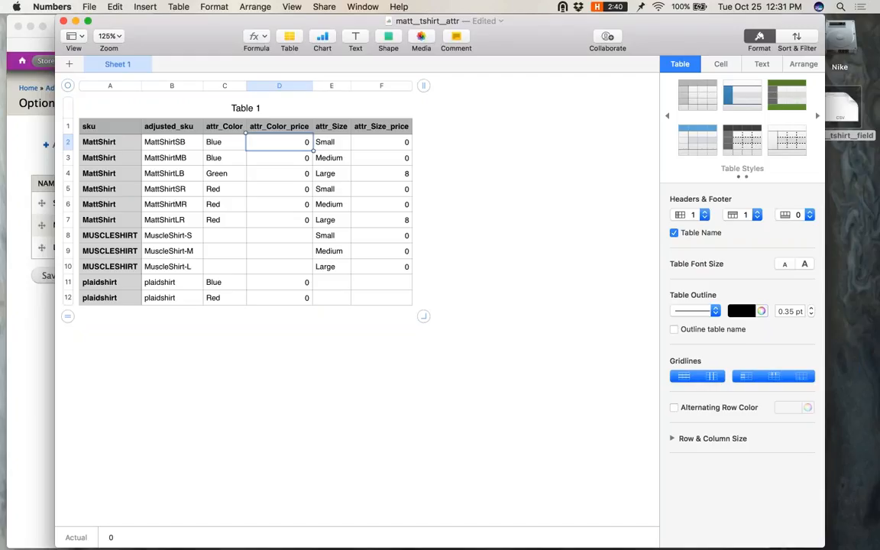
key("Down")
key("Down")
key("Down")
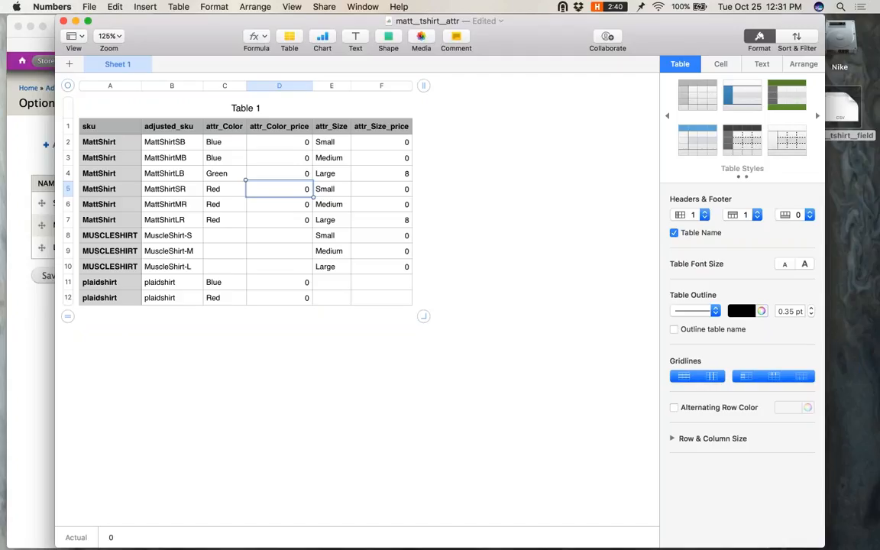
Step: Set the attr_Color_price to 5 for the Small and Medium Blue MattShirt rows and review both entries
key("Up")
key("Up")
key("Up")
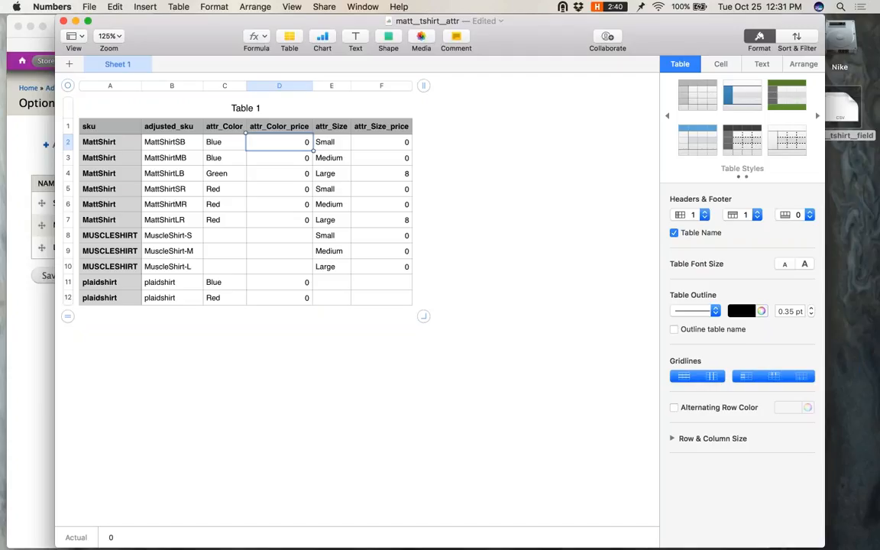
type("5")
key("Return")
type("5")
key("Up")
key("Down")
key("Down")
key("Up")
key("Up")
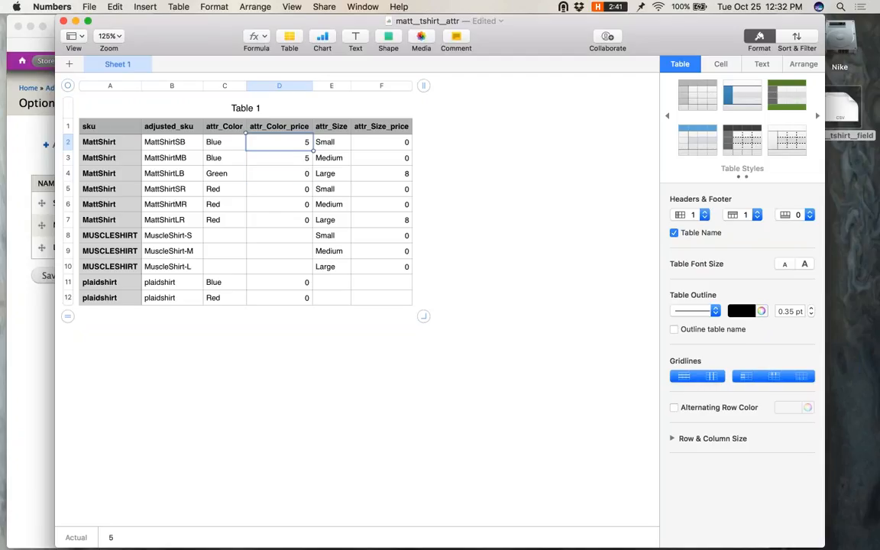
Step: Examine the color prices from the Medium Blue MattShirt row down to the first plaidshirt row and its sku
left_click(279, 158)
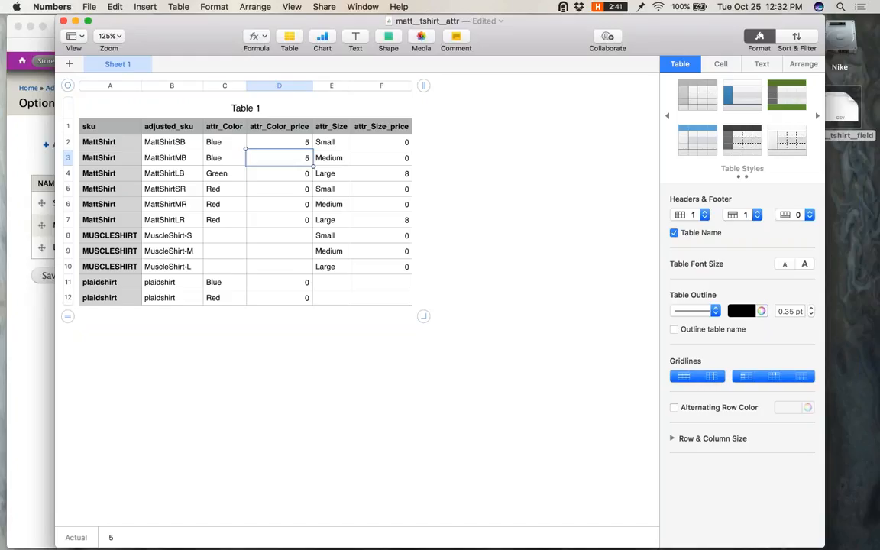
key("Down")
key("Down")
key("Down")
key("Down")
key("Down")
key("Down")
key("Down")
key("Down")
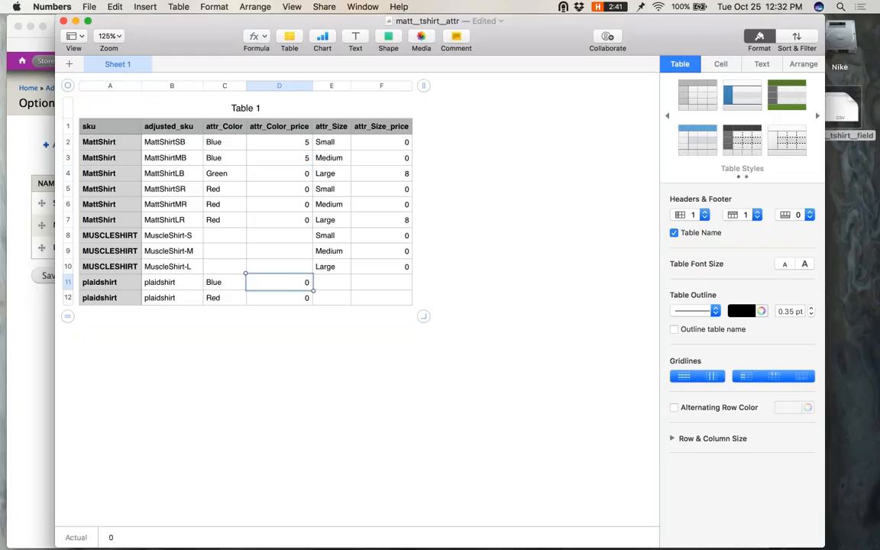
key("Left")
key("Left")
key("Left")
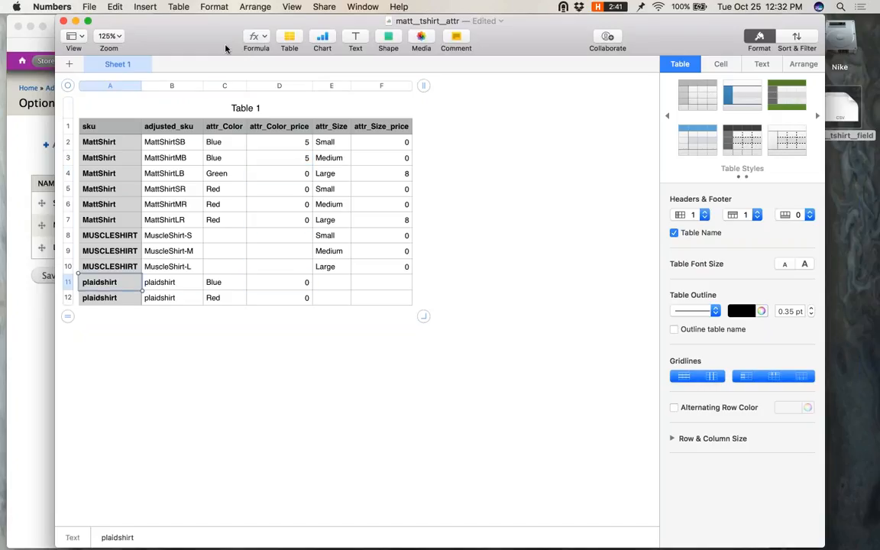
Step: Export the edited spreadsheet to the Desktop as a UTF-8 CSV named matt__tshirt__attr
key("super+s")
key("Escape")
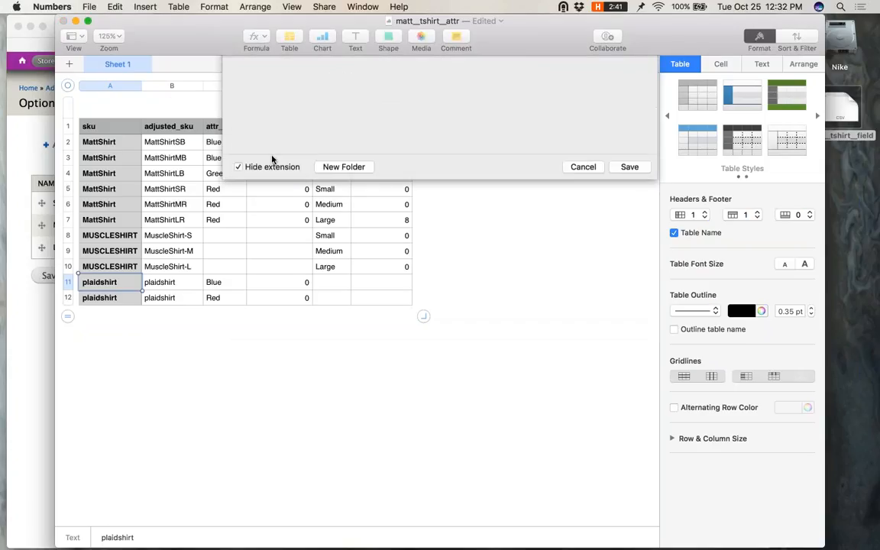
left_click(88, 6)
mouse_move(139, 136)
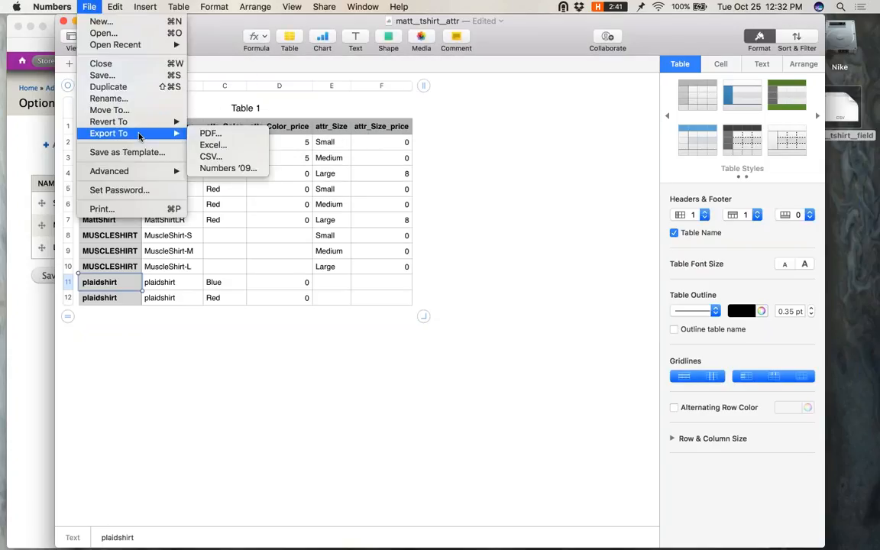
left_click(233, 156)
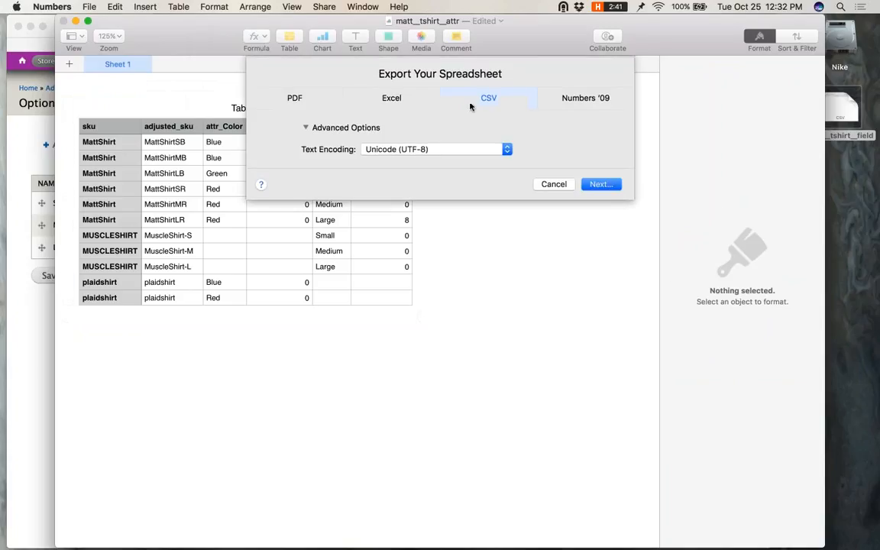
left_click(601, 184)
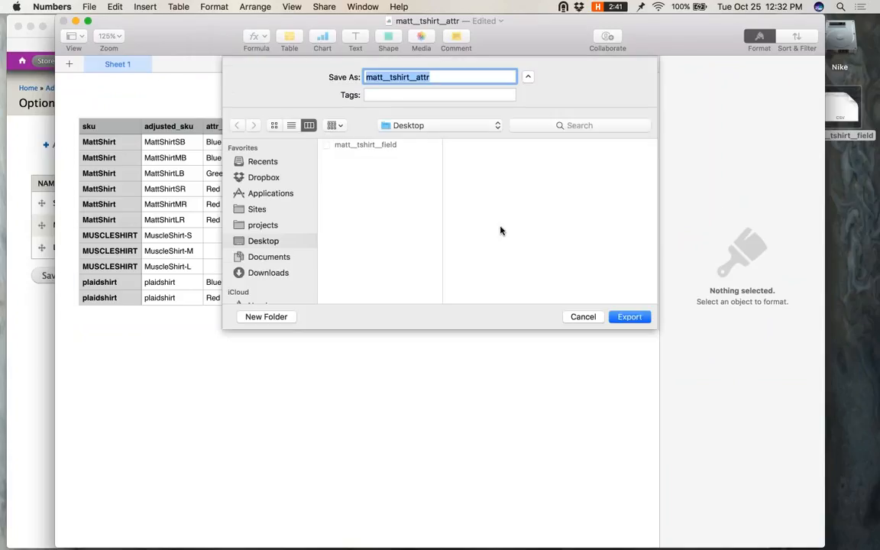
key("Return")
Step: Switch to Safari and open the staged products page for the T-Shirt class's attribute import
left_click(22, 365)
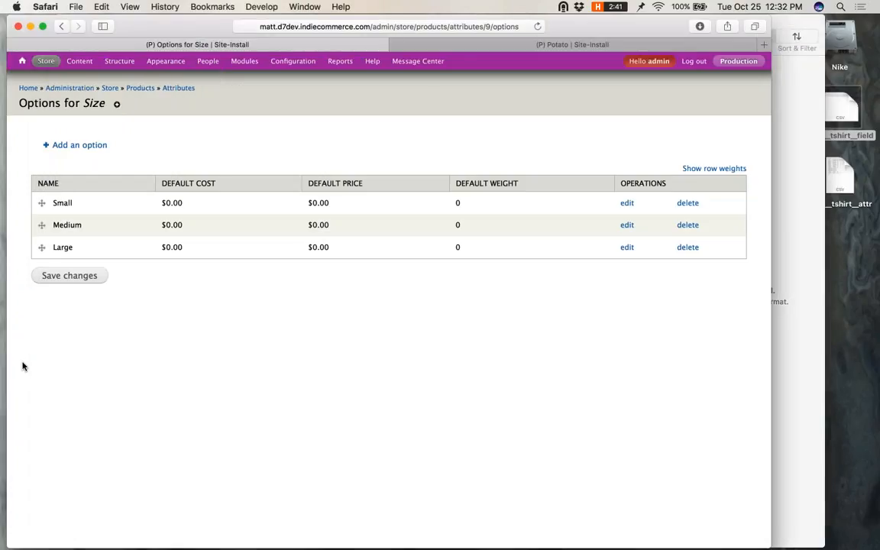
mouse_move(45, 61)
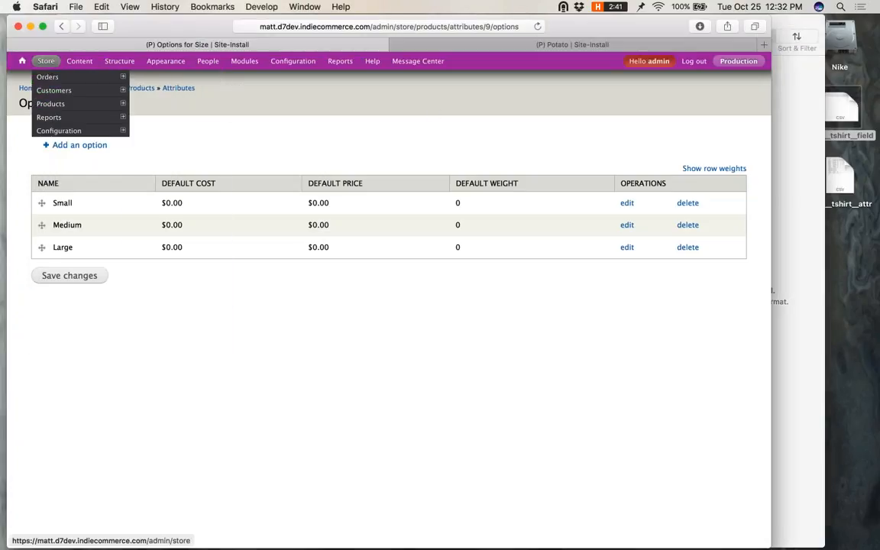
mouse_move(80, 103)
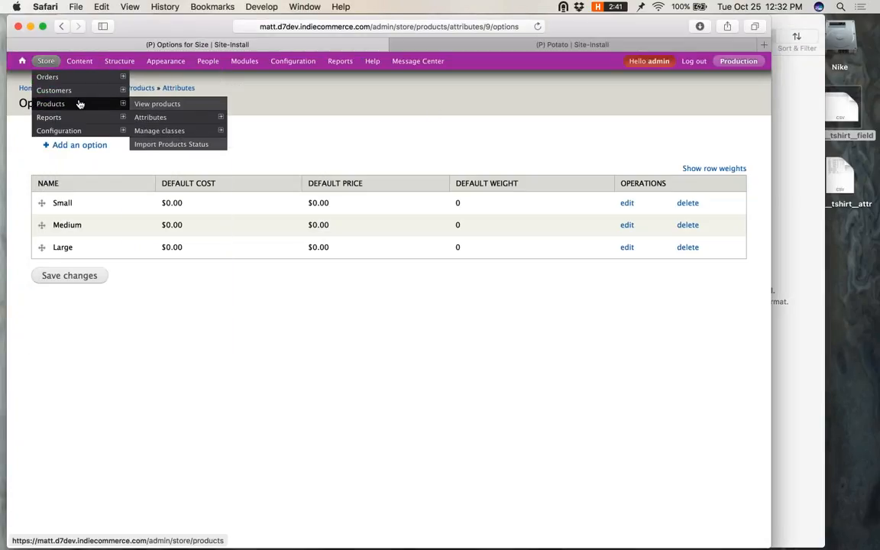
left_click(171, 144)
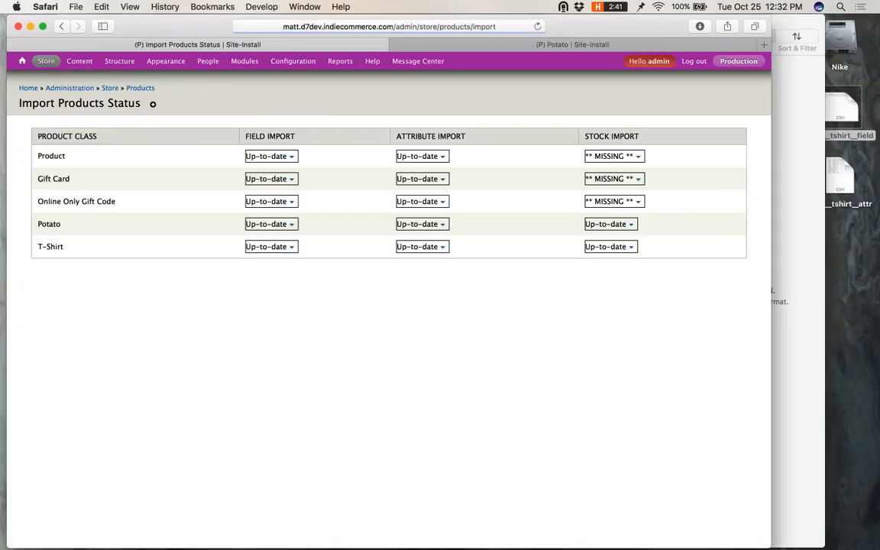
left_click(422, 246)
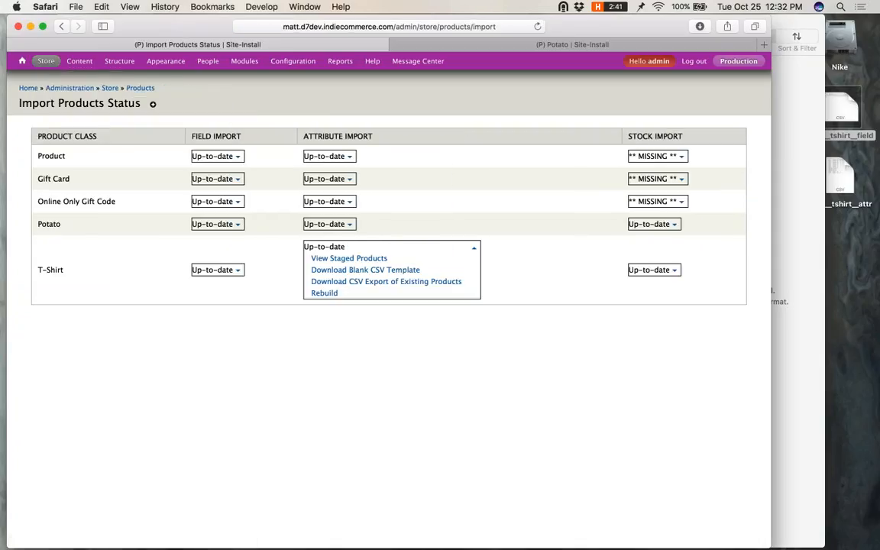
left_click(379, 258)
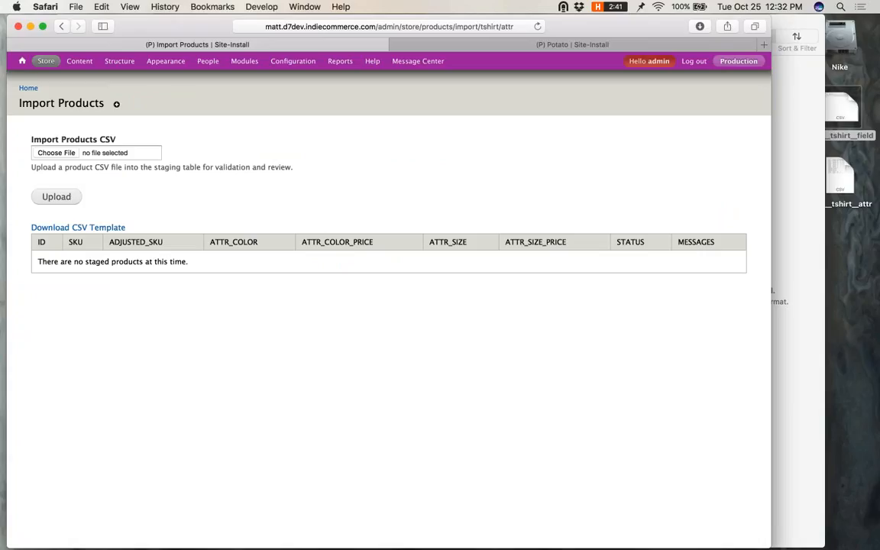
Step: Upload the matt__tshirt__attr file from the Desktop into the attribute import staging table
left_click(57, 152)
left_click(340, 82)
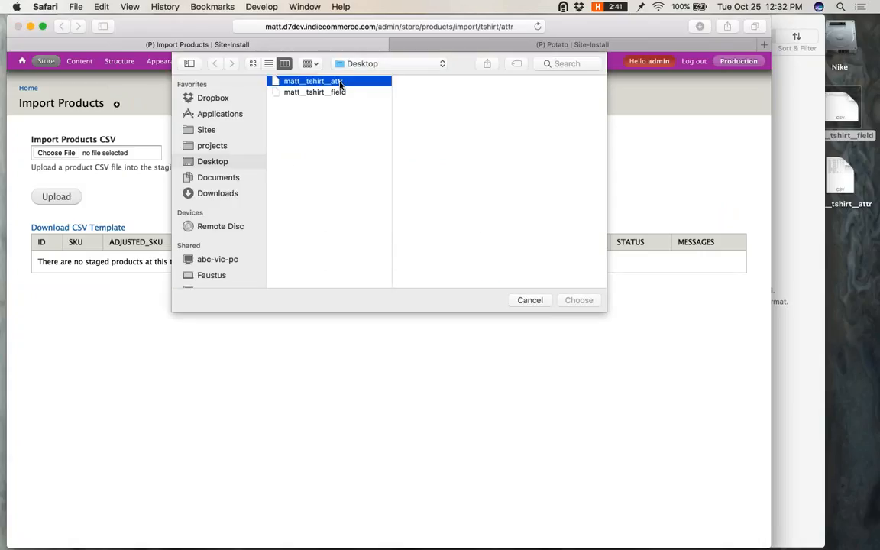
double_click(340, 82)
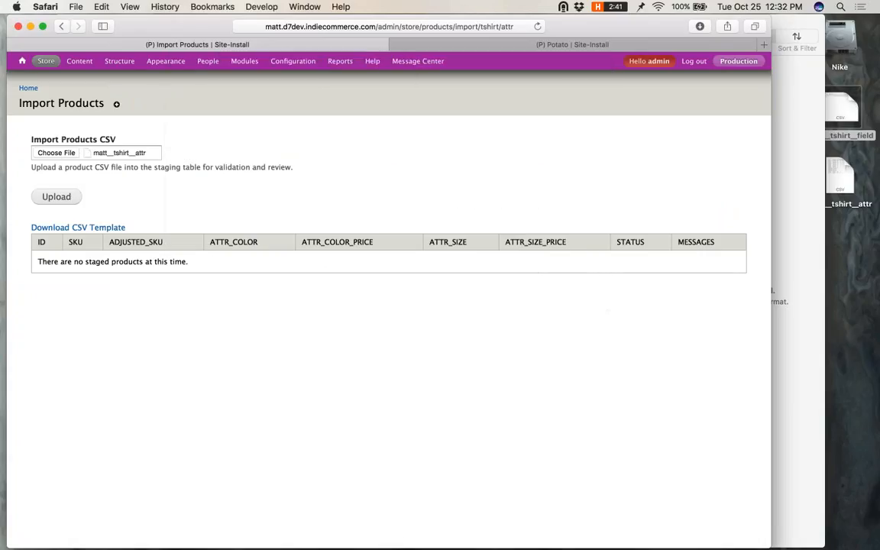
left_click(55, 197)
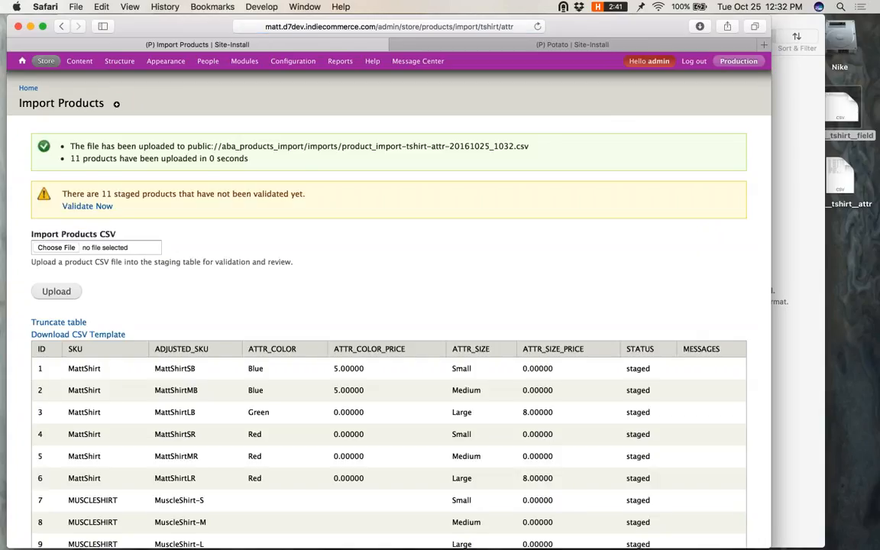
Step: Review the color and color price of the staged MattShirtLB row, and validate the staged products
scroll(389, 305, "down", 3)
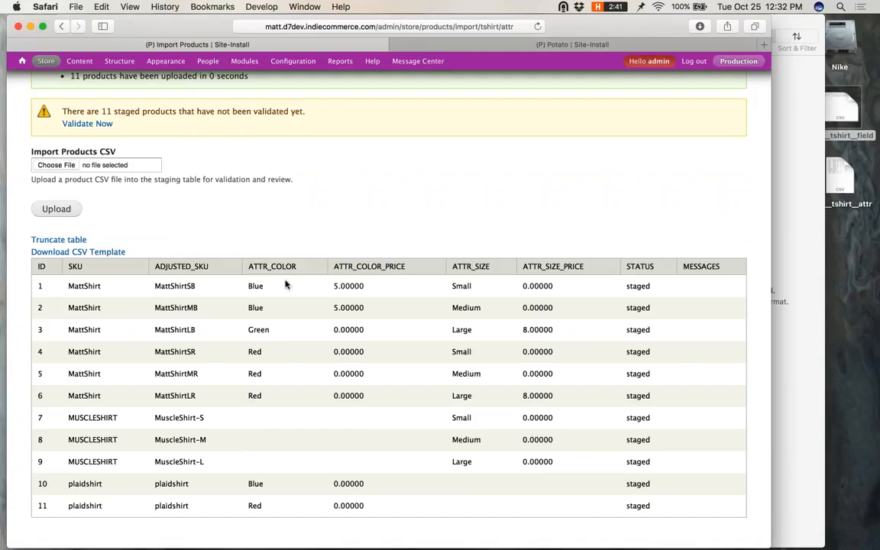
triple_click(265, 329)
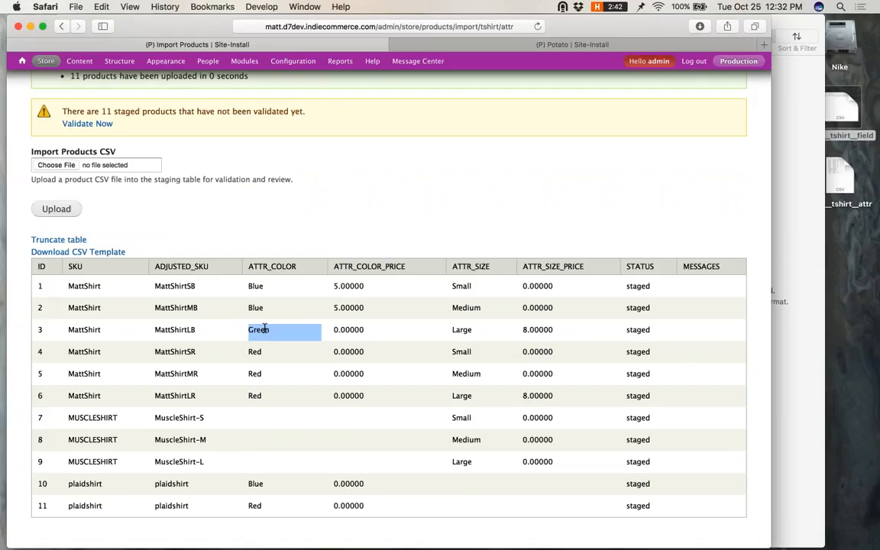
triple_click(348, 329)
left_click(348, 329)
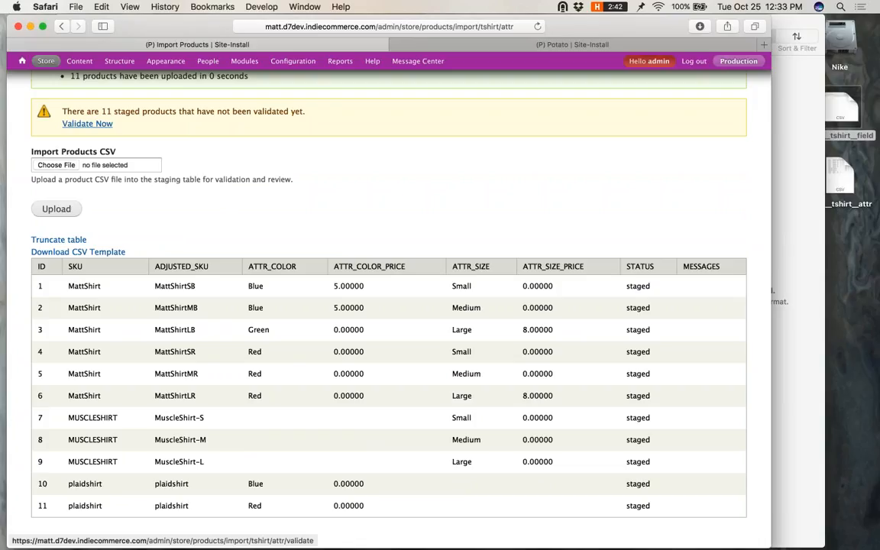
left_click(87, 123)
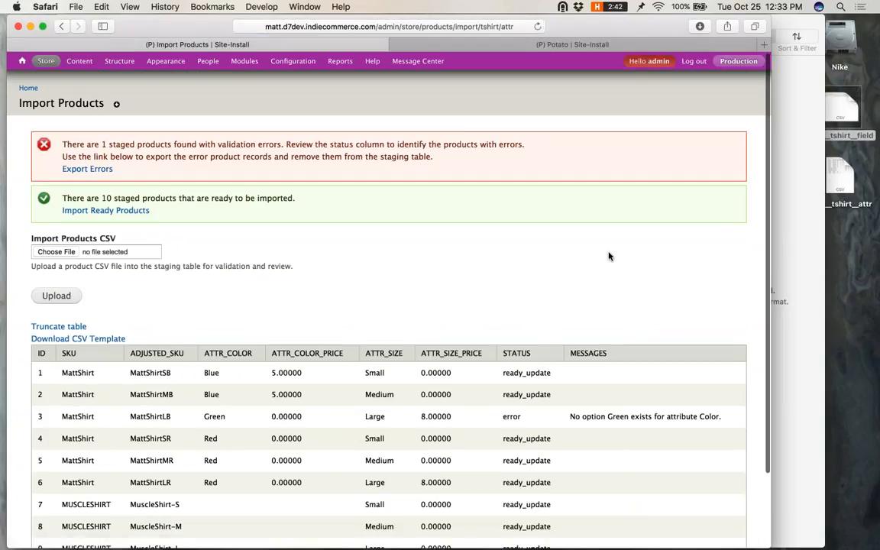
Step: Review the status and messages of the validated rows, and import the ready products
scroll(609, 254, "down", 4)
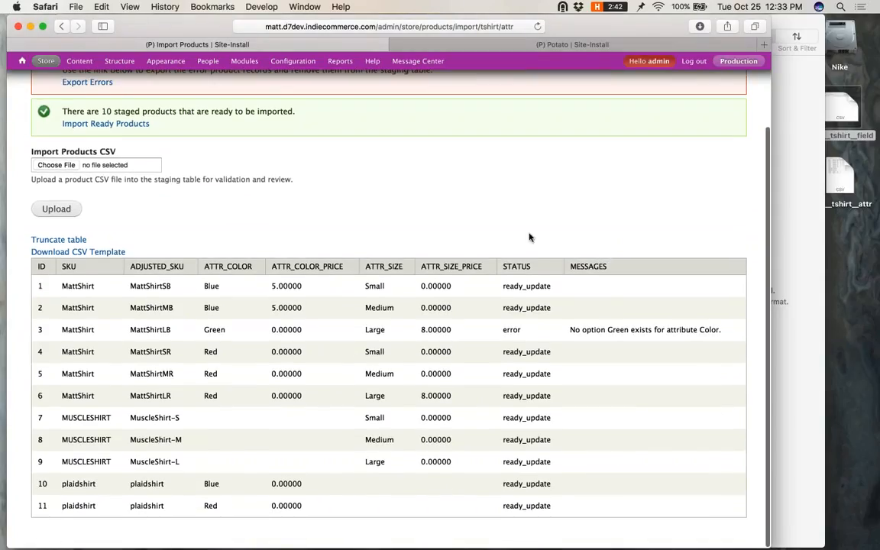
scroll(529, 237, "up", 1)
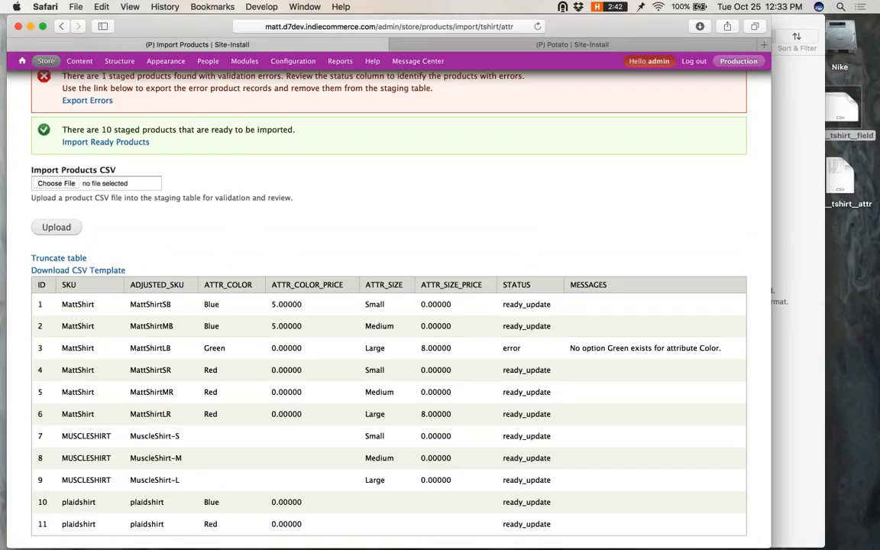
scroll(105, 176, "up", 1)
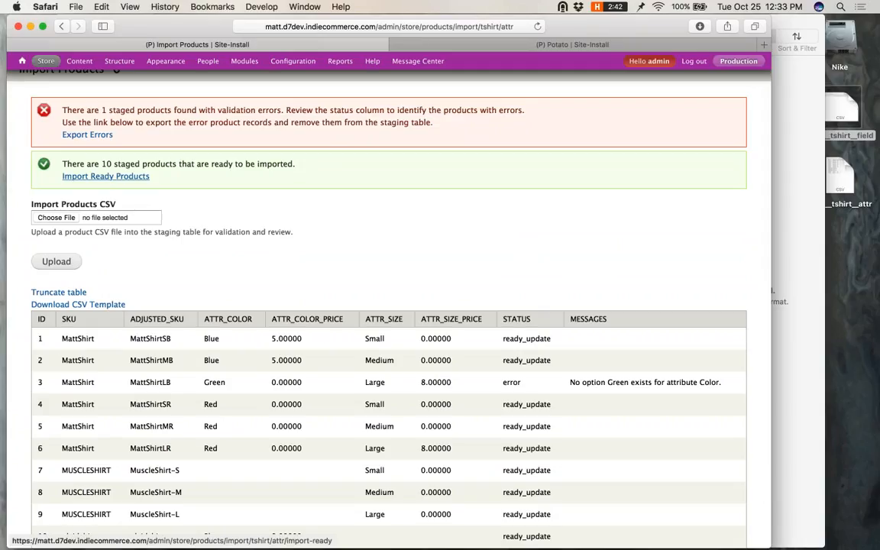
left_click(105, 176)
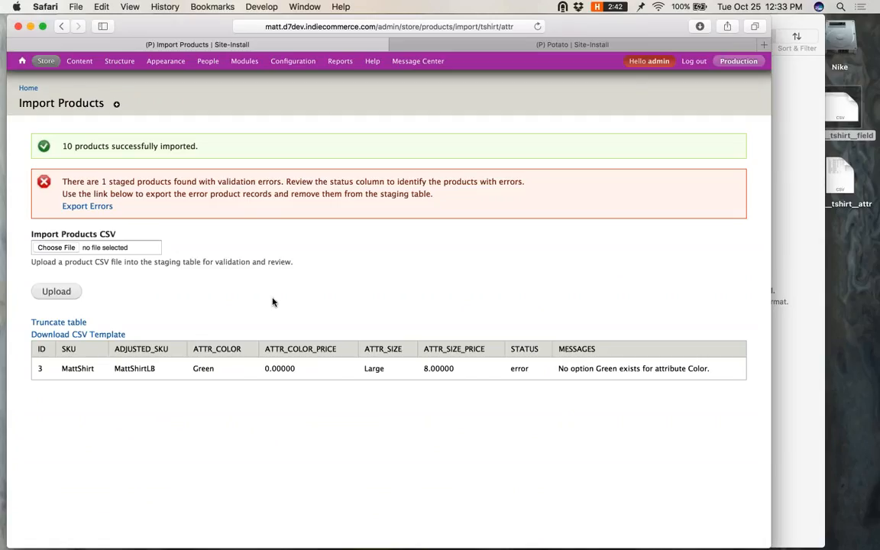
Step: Open the Matt Shirt product from the content list in a new tab, check its Color and Size option prices, and return to the import page
left_click(79, 61, "super")
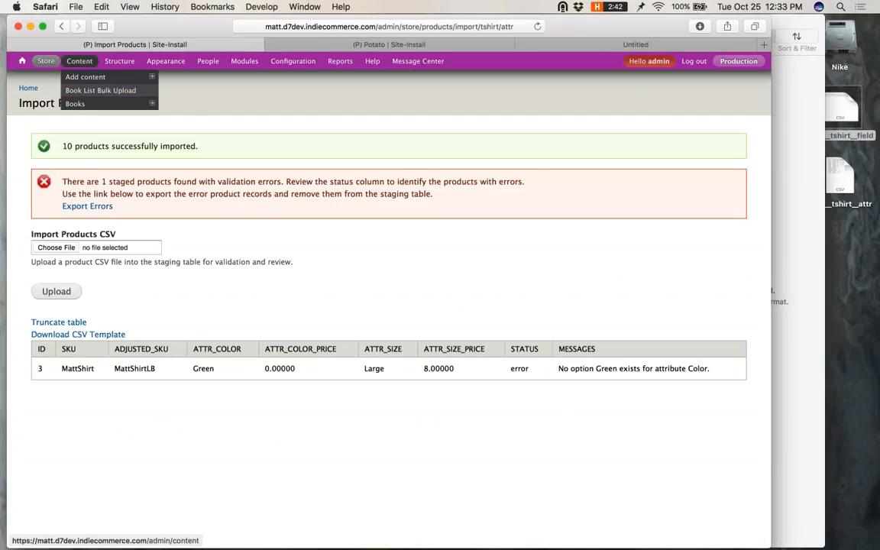
left_click(611, 44)
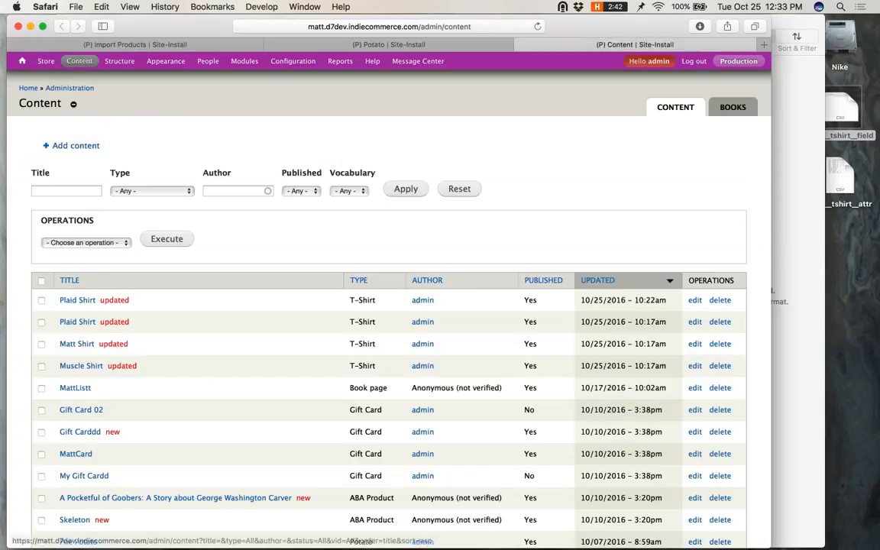
left_click(76, 344)
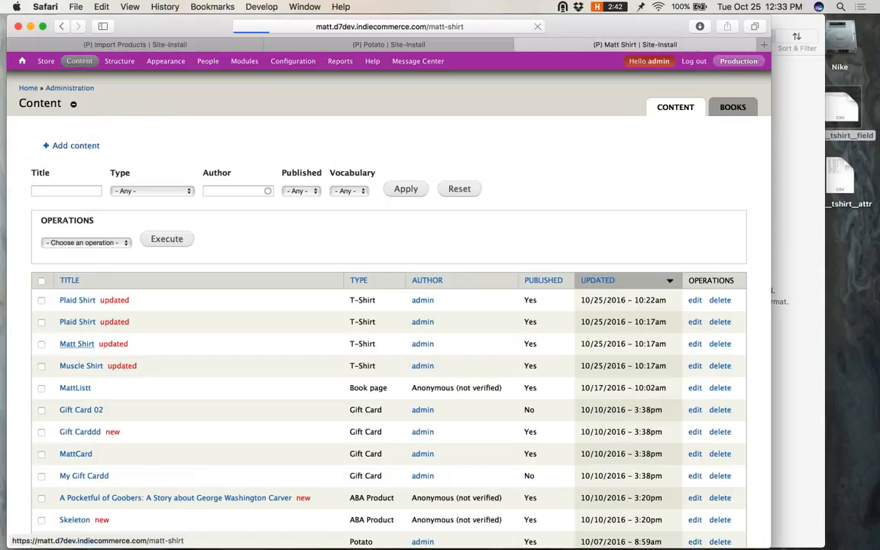
scroll(448, 256, "down", 5)
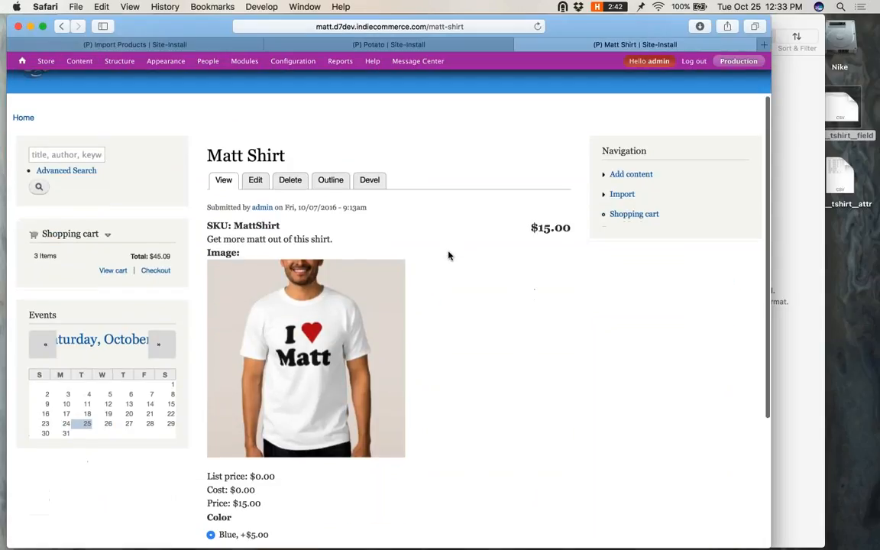
scroll(449, 256, "down", 2)
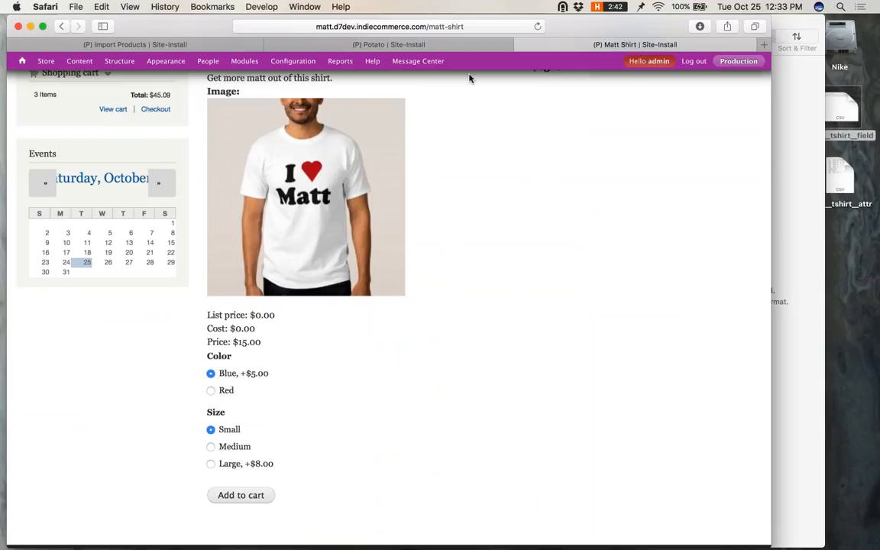
left_click(227, 48)
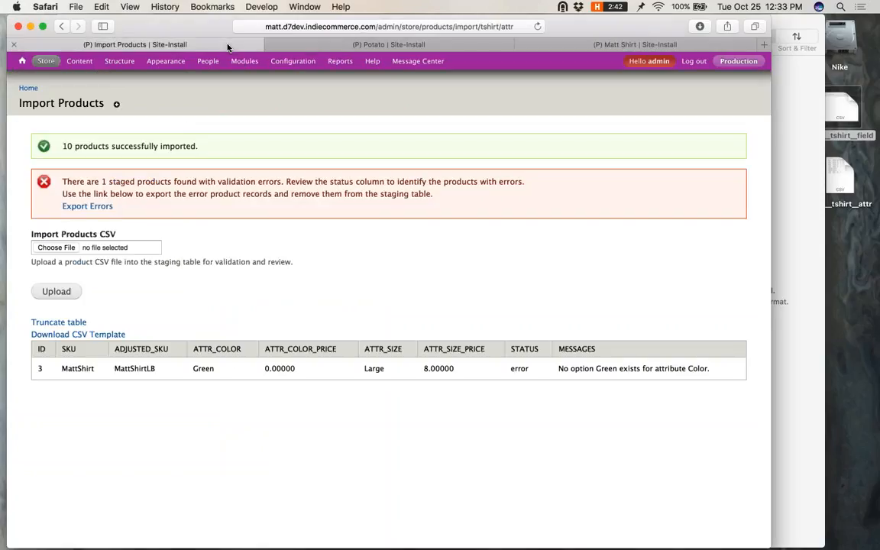